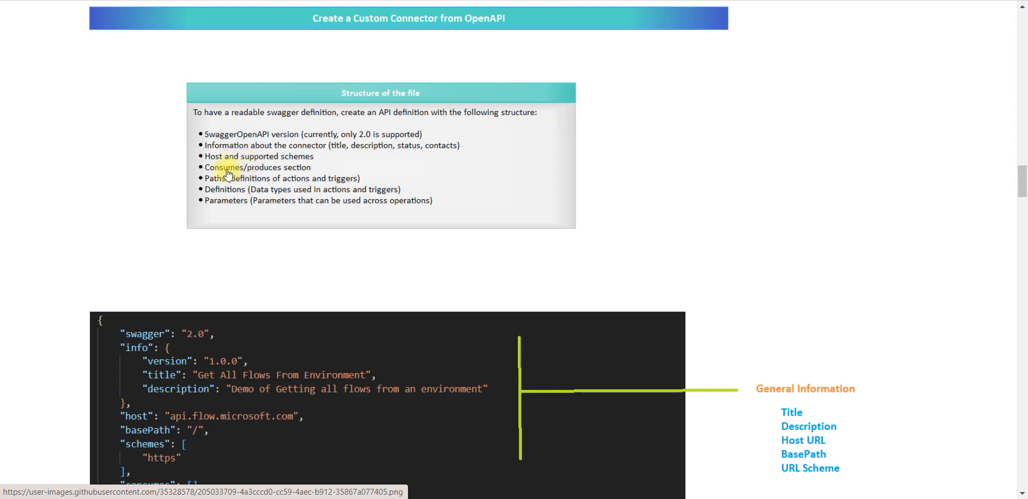
# Read the list of sections that make up a readable swagger definition file.
pyautogui.scroll(-1, 227, 172)
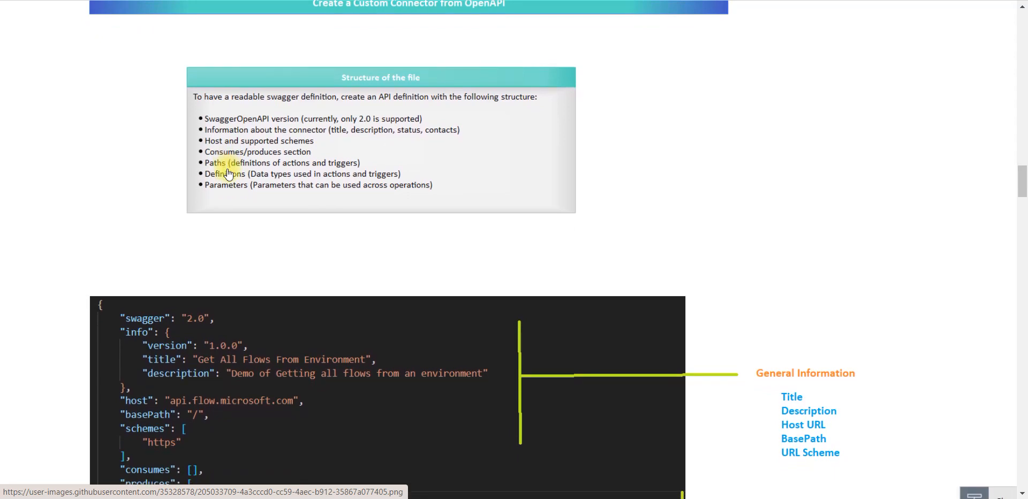
pyautogui.scroll(-1, 229, 174)
pyautogui.scroll(-1, 229, 173)
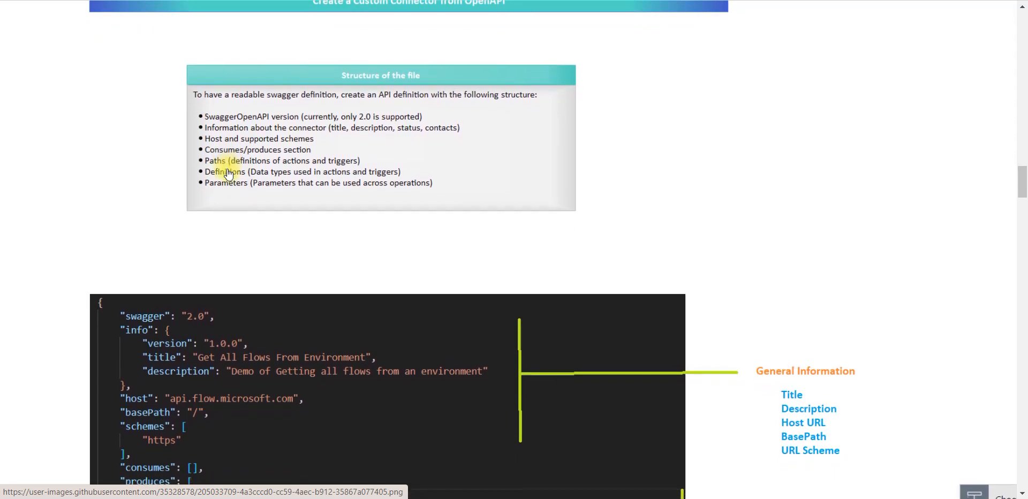
pyautogui.scroll(1, 228, 173)
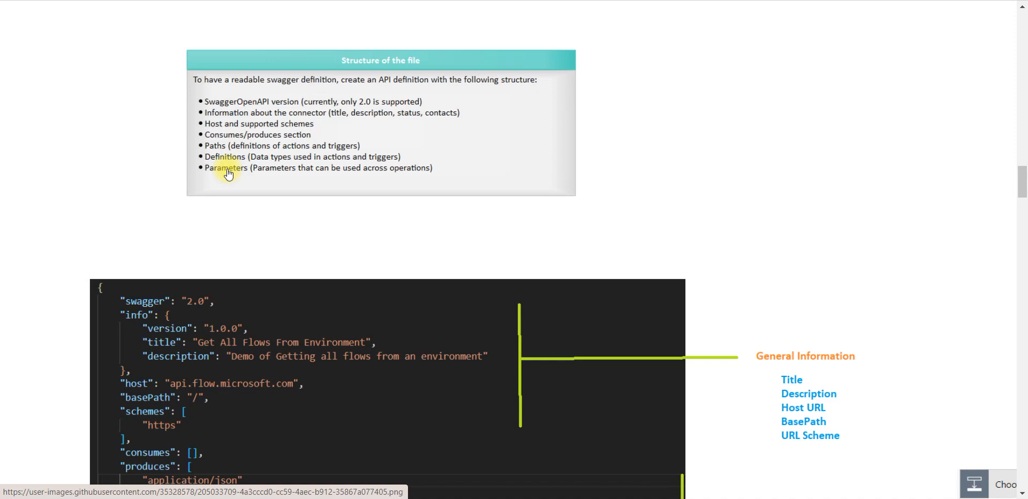
pyautogui.scroll(1, 229, 174)
pyautogui.scroll(-1, 229, 174)
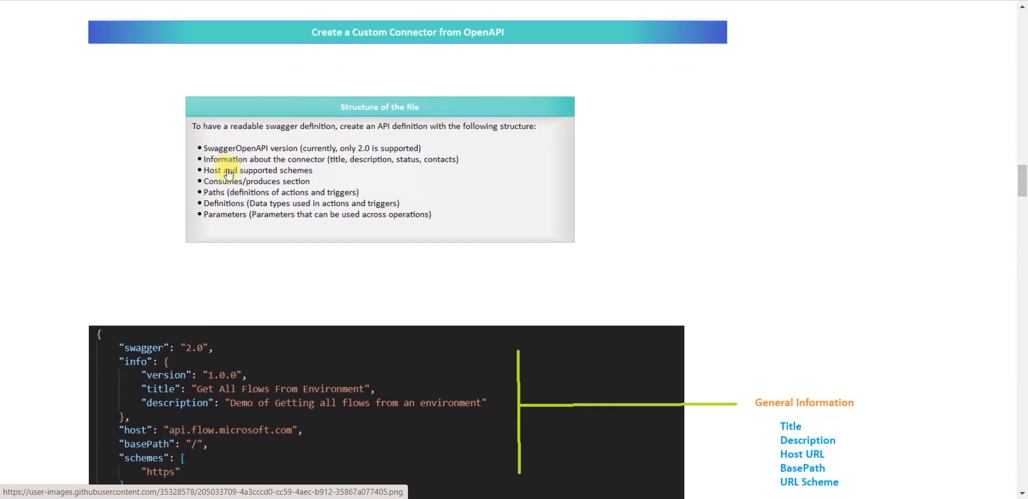
# Examine the general information part of the sample OpenAPI definition together with its side annotations and connector preview.
pyautogui.scroll(-5, 229, 174)
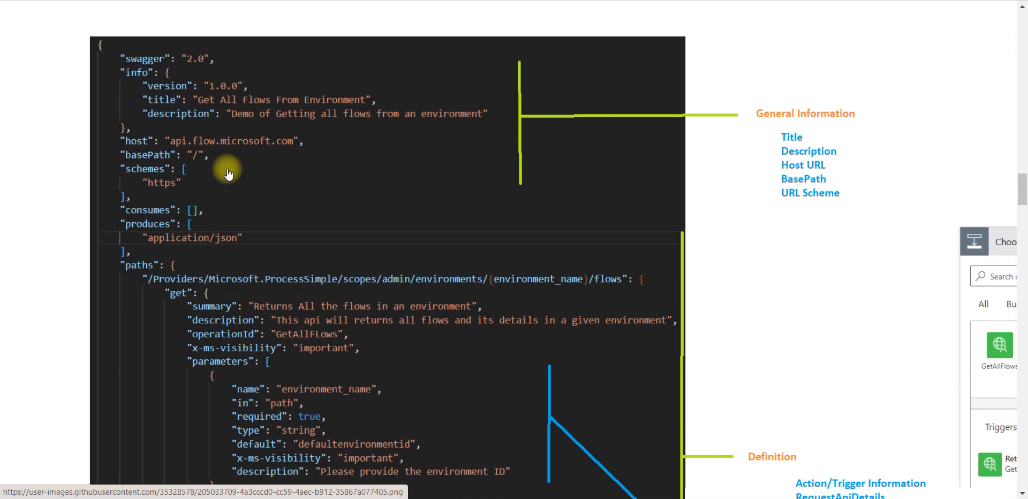
pyautogui.hscroll(1, 229, 174)
pyautogui.scroll(-1, 229, 174)
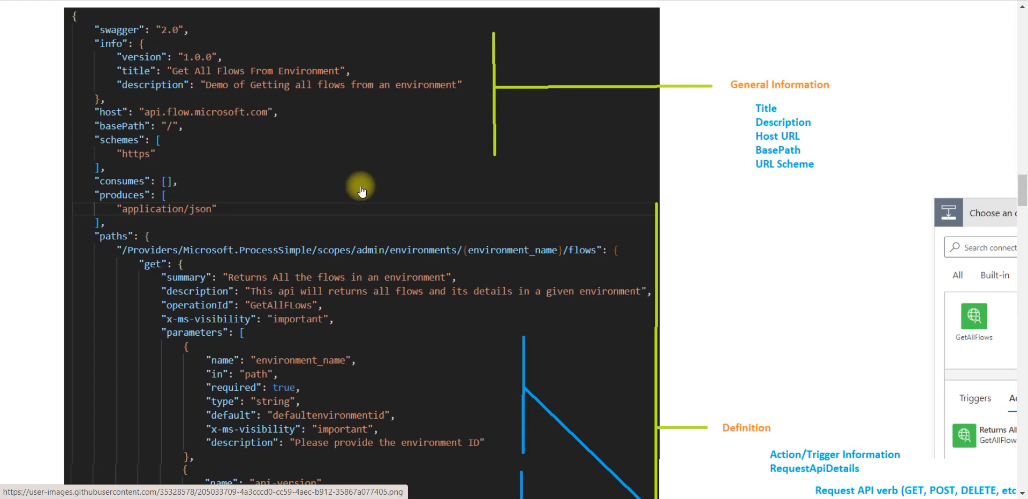
pyautogui.hscroll(5, 362, 191)
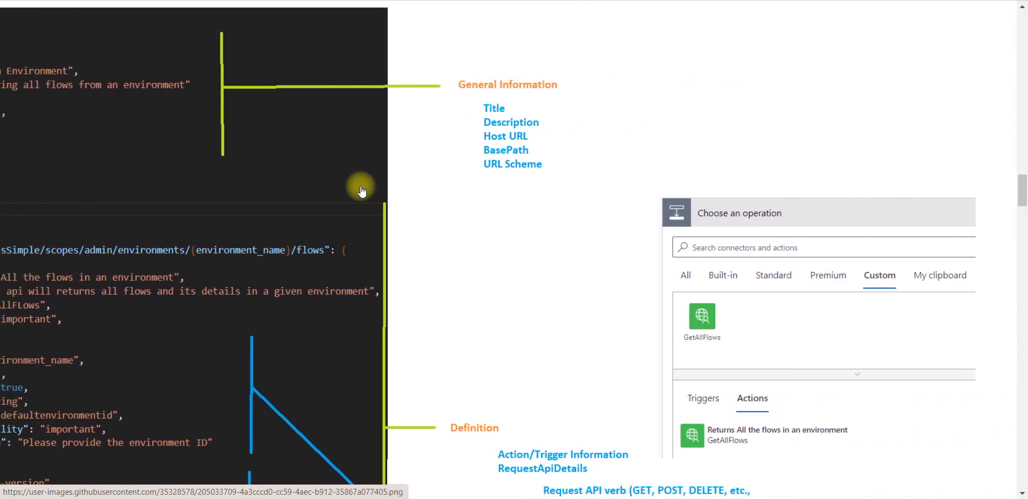
pyautogui.scroll(-2, 565, 287)
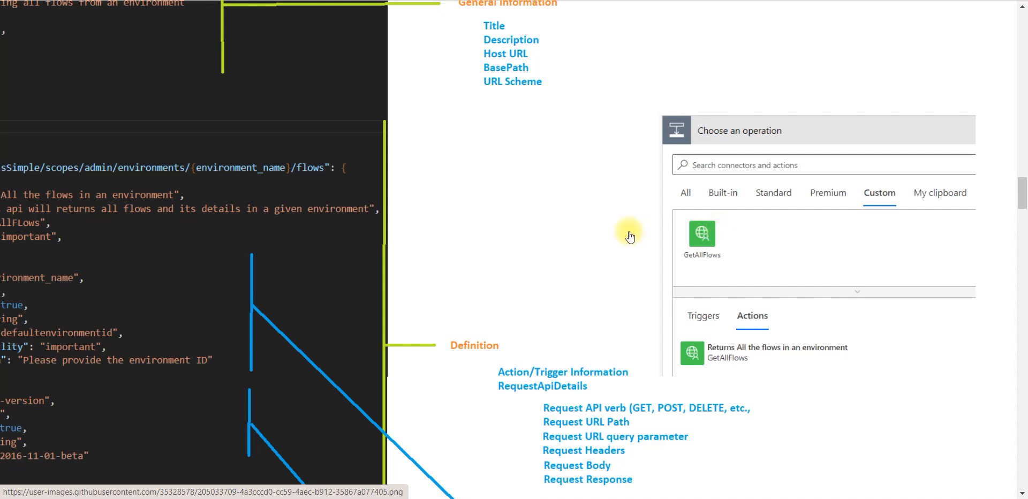
pyautogui.hscroll(-5, 618, 242)
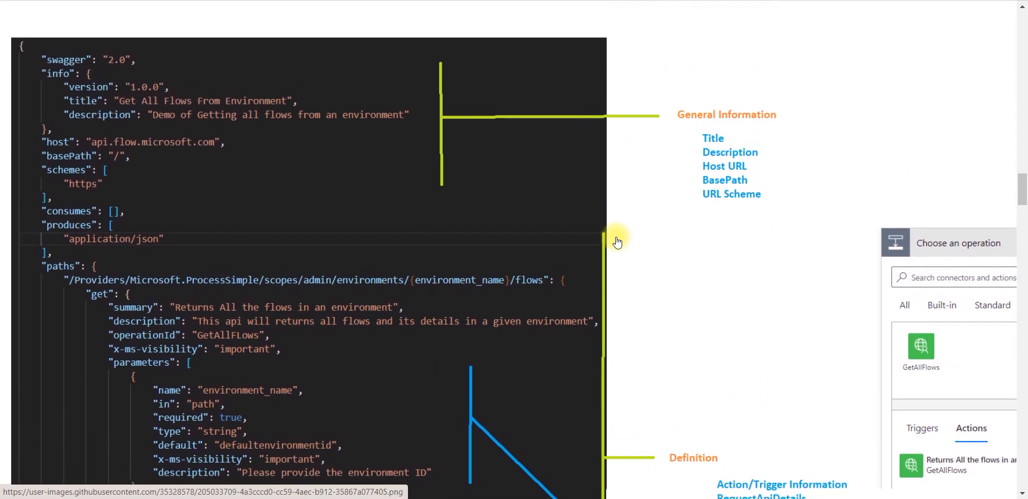
pyautogui.scroll(-1, 618, 242)
pyautogui.scroll(1, 617, 242)
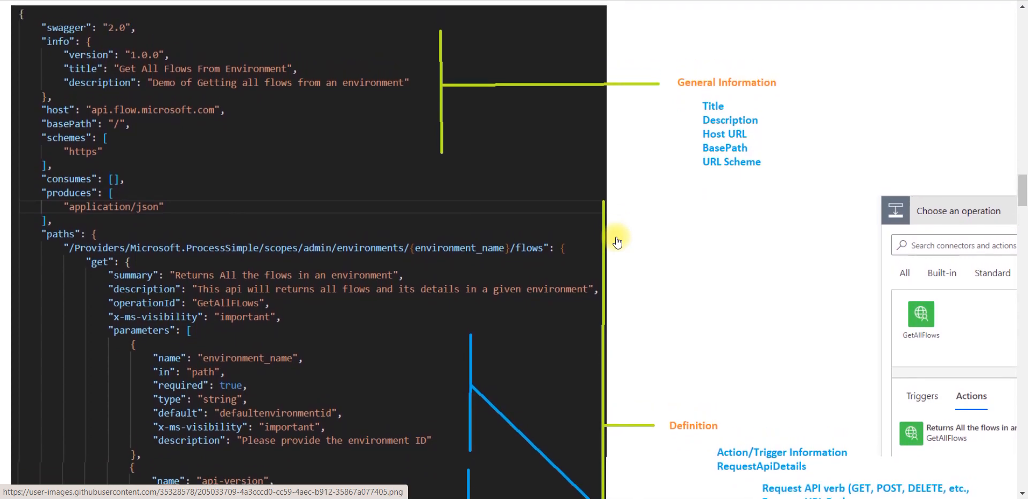
pyautogui.scroll(1, 509, 158)
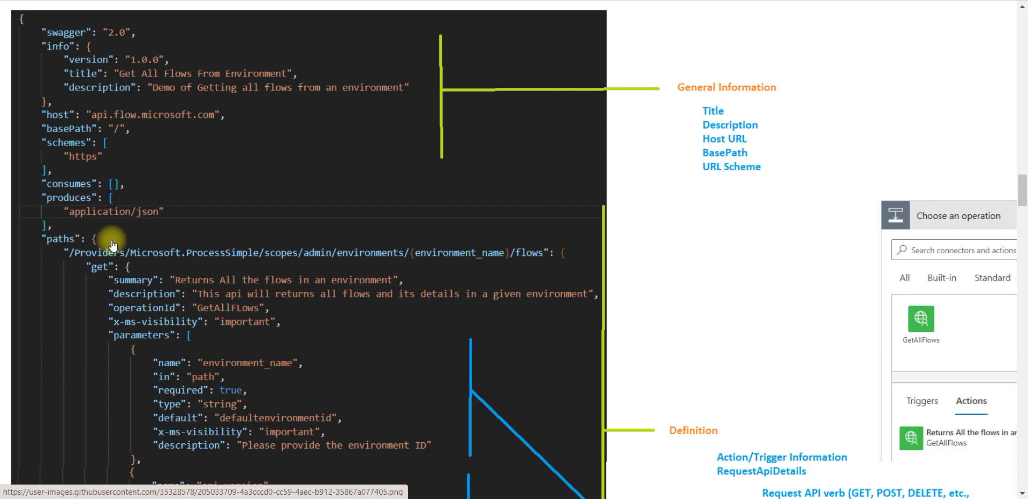
# Examine the paths section of the sample definition, including the get operation and its environment_name and api-version parameters.
pyautogui.scroll(-1, 81, 252)
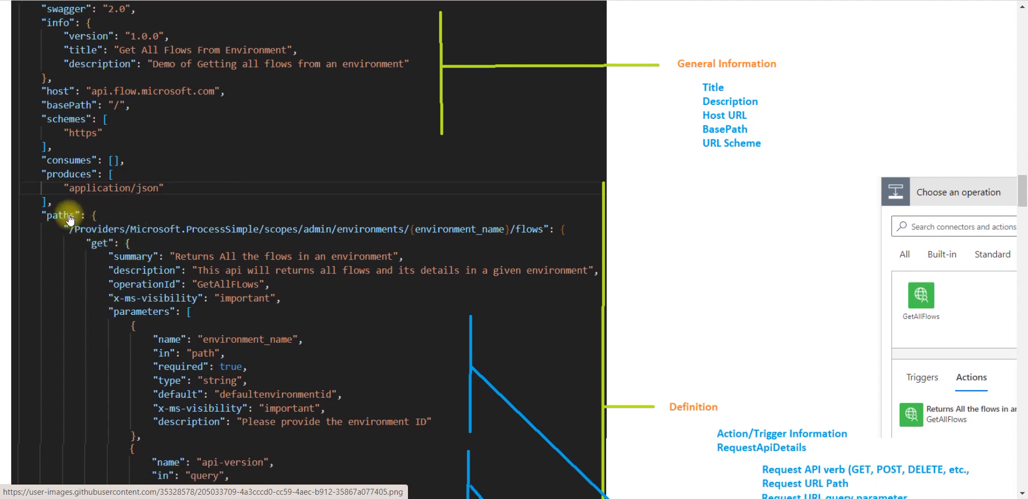
pyautogui.scroll(-2, 94, 257)
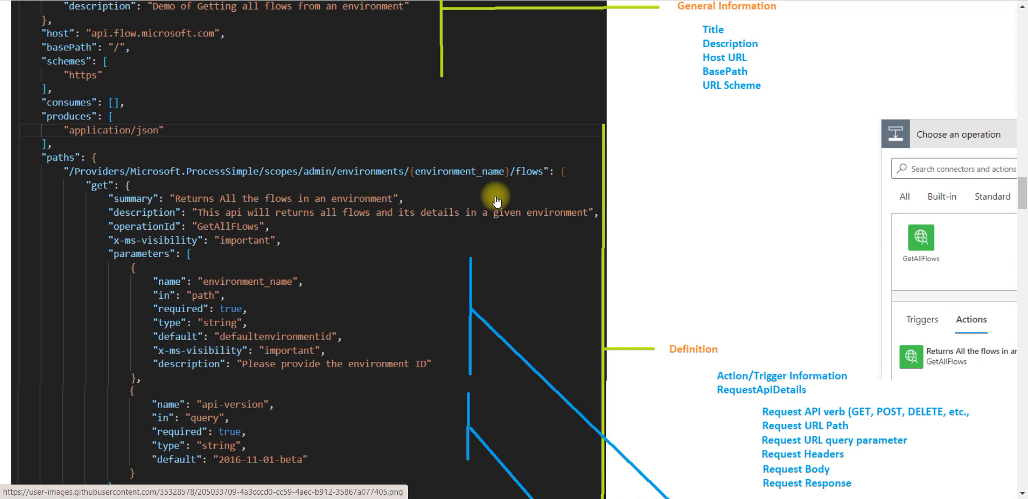
pyautogui.scroll(-2, 497, 201)
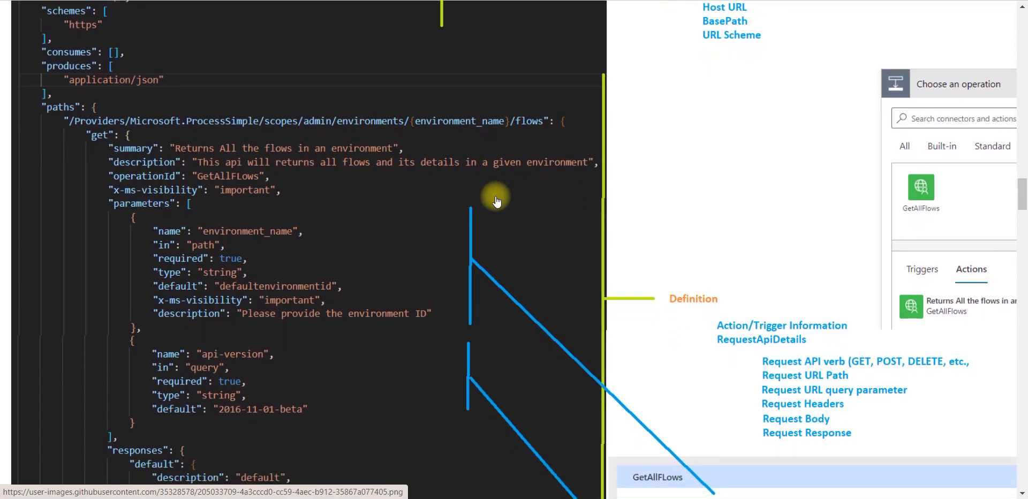
pyautogui.scroll(-1, 414, 200)
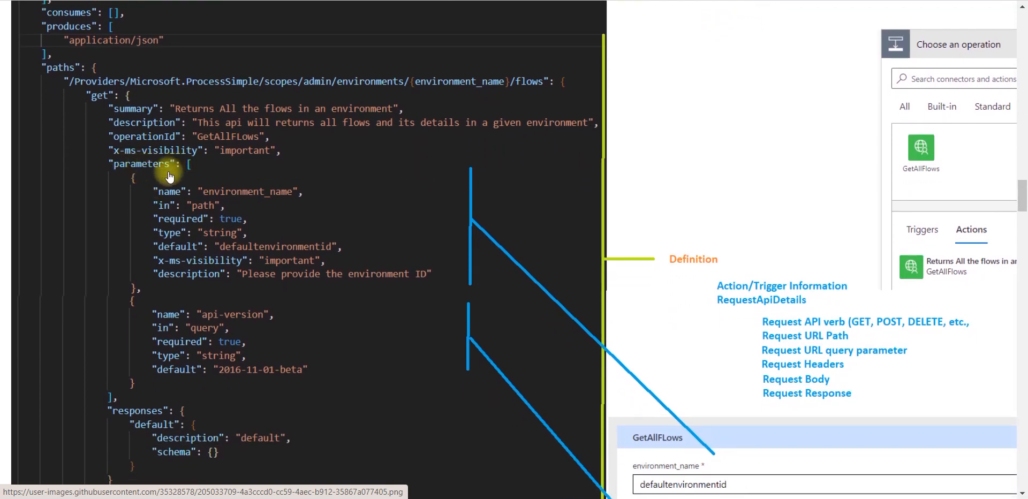
pyautogui.scroll(-1, 169, 177)
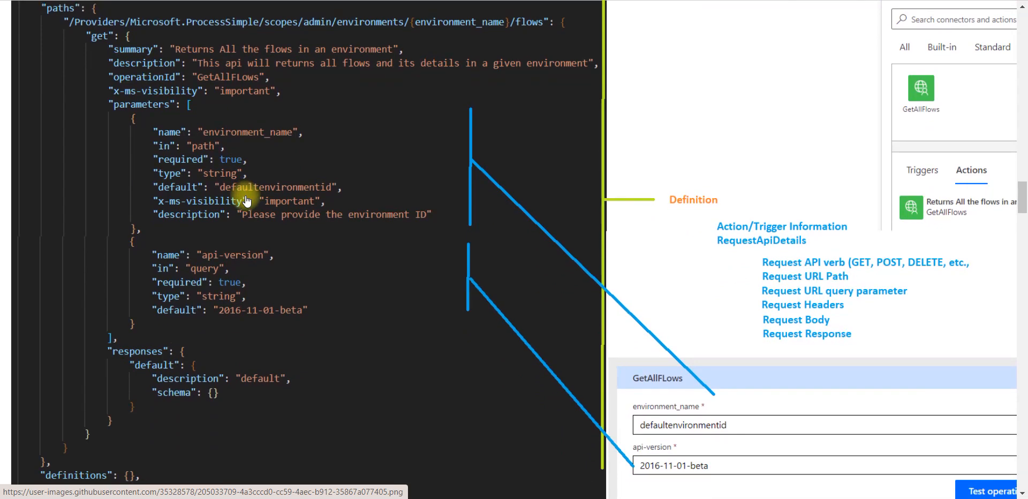
# Examine the responses and securityDefinitions sections of the sample definition, and return to its general information part.
pyautogui.scroll(-3, 247, 202)
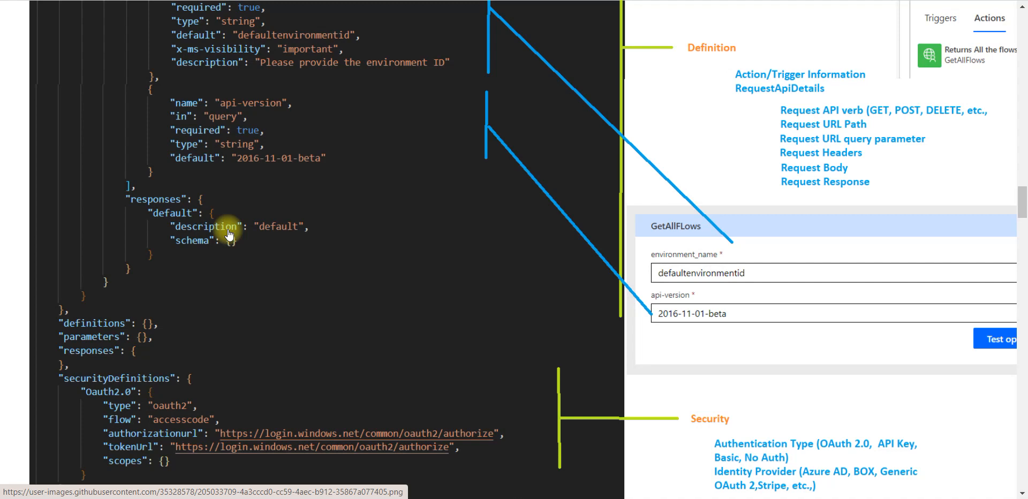
pyautogui.scroll(-1, 249, 228)
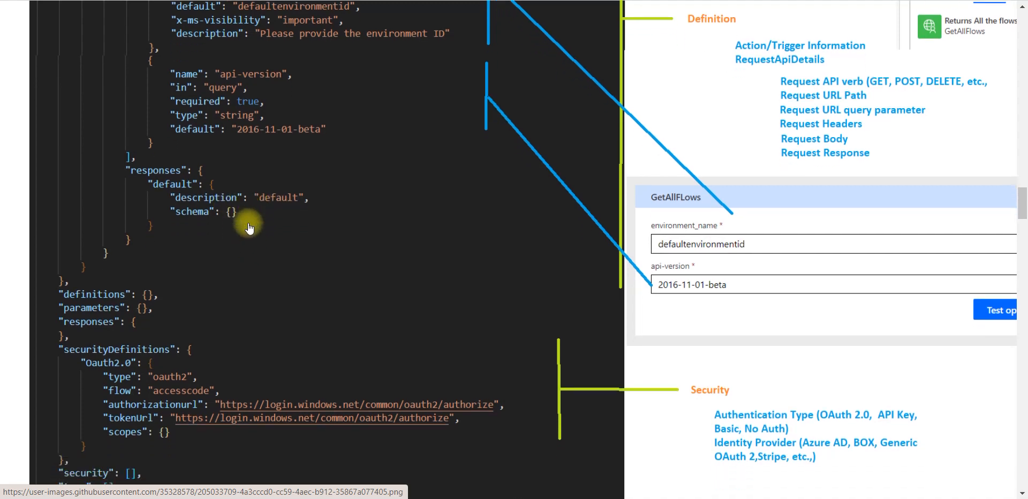
pyautogui.scroll(-2, 249, 228)
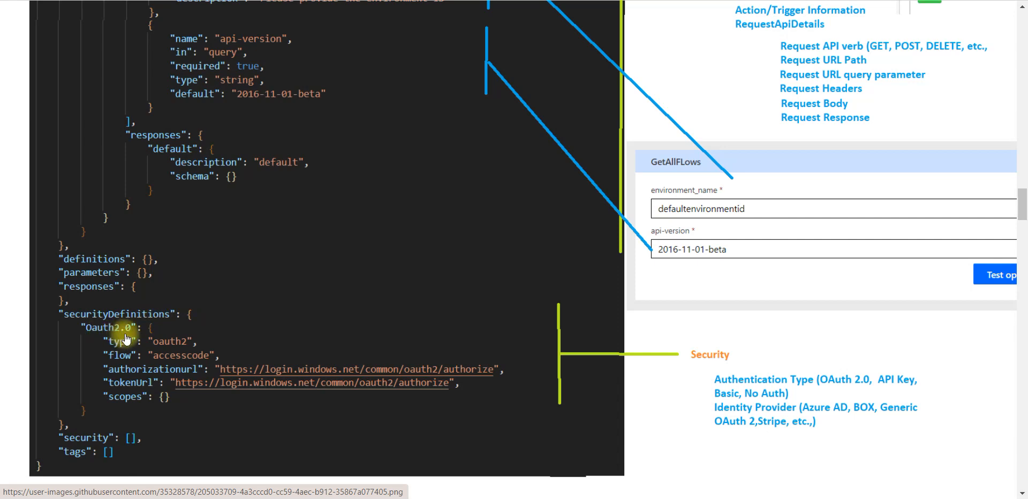
pyautogui.scroll(-3, 126, 337)
pyautogui.scroll(4, 132, 332)
pyautogui.scroll(10, 134, 335)
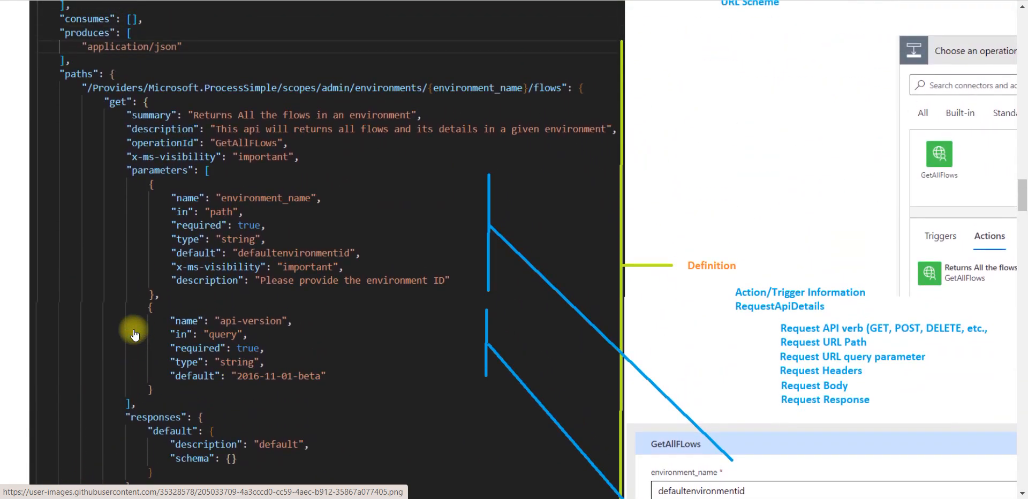
pyautogui.scroll(5, 134, 334)
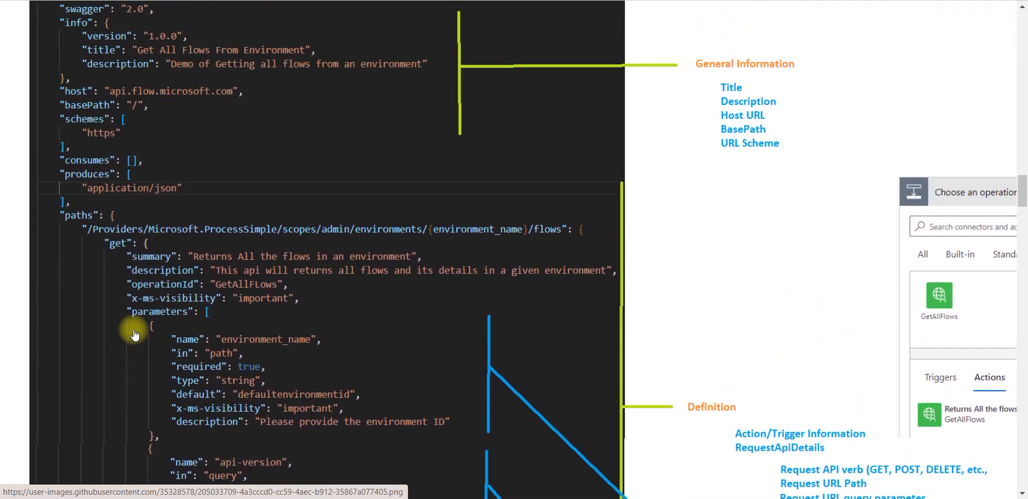
pyautogui.scroll(-1, 135, 334)
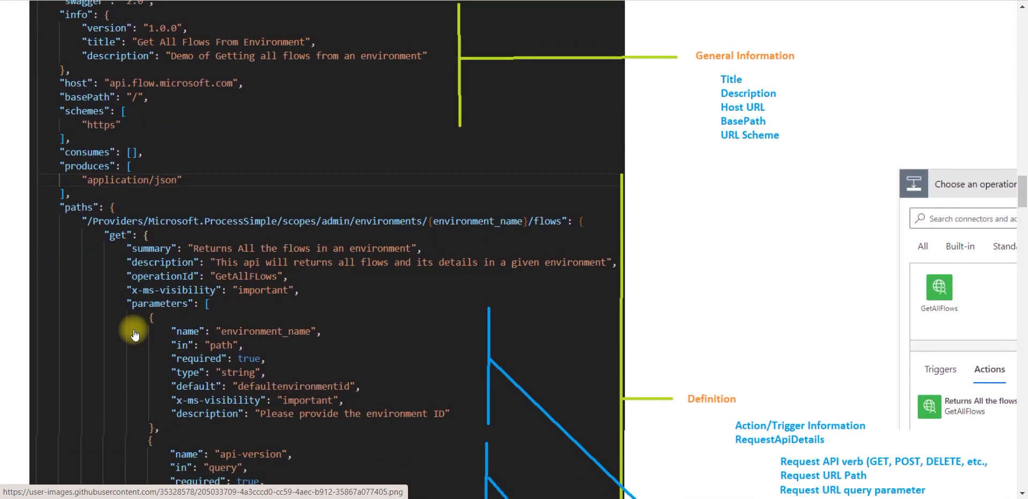
pyautogui.scroll(1, 135, 335)
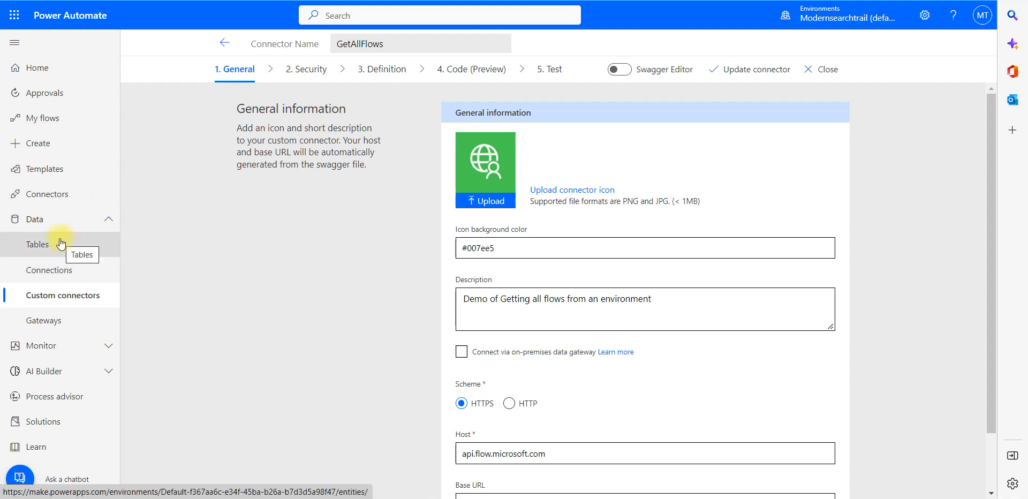
# Open the custom connectors list in Power Automate and view the available ways to create a new custom connector.
pyautogui.click(60, 296)
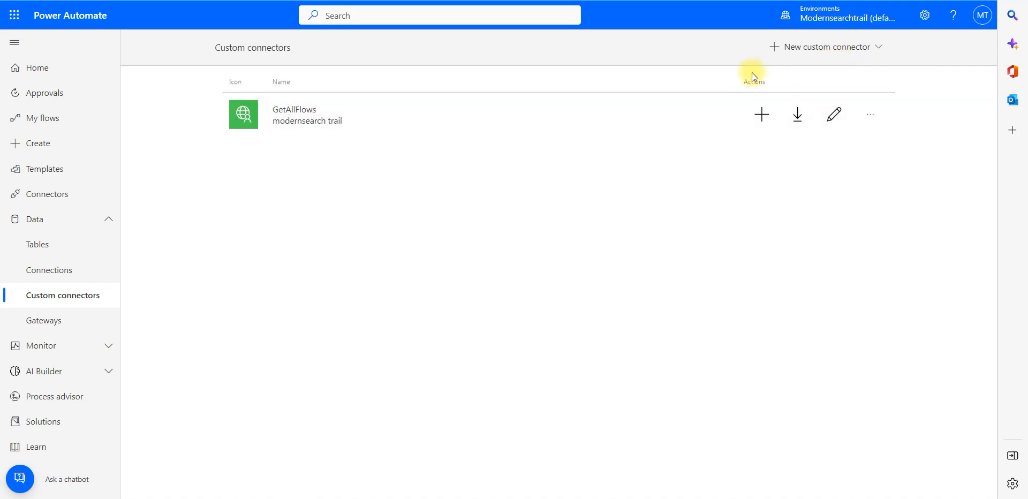
pyautogui.click(801, 53)
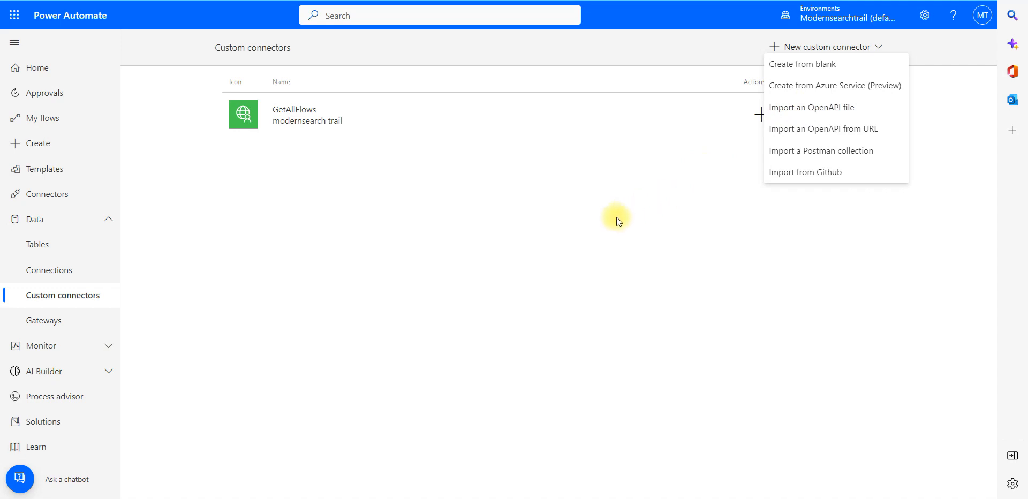
pyautogui.click(634, 192)
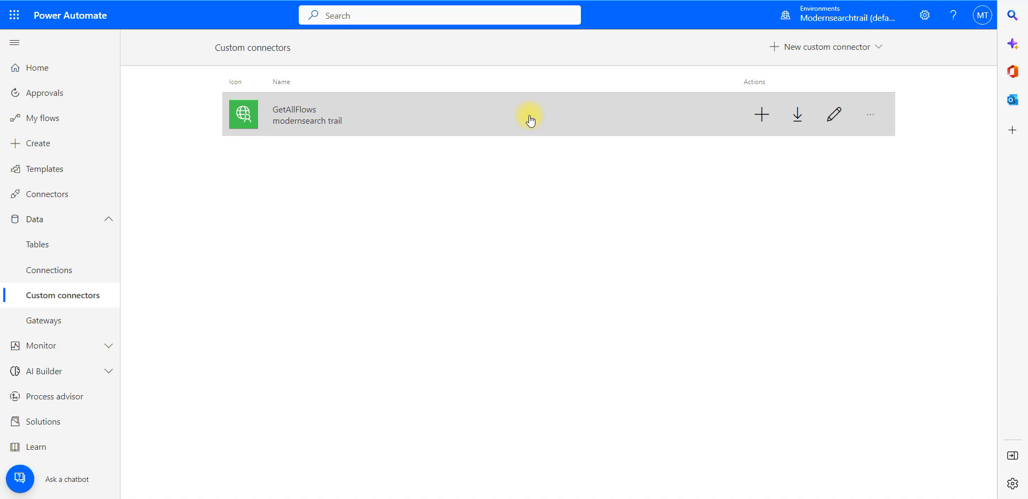
# Open the GetAllFlows connector for editing and review its general information, including description, scheme, host and base URL.
pyautogui.click(831, 113)
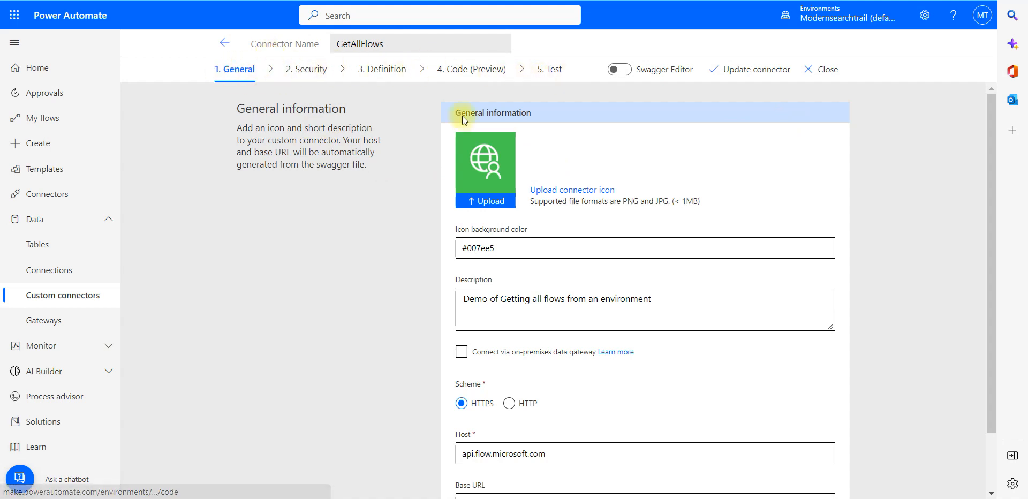
pyautogui.scroll(-1, 393, 188)
pyautogui.scroll(1, 393, 189)
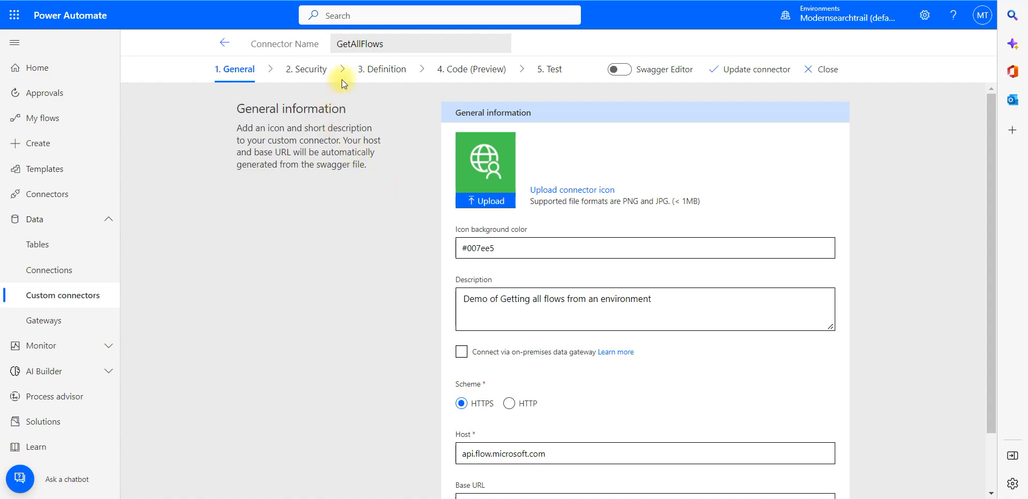
pyautogui.scroll(-3, 326, 259)
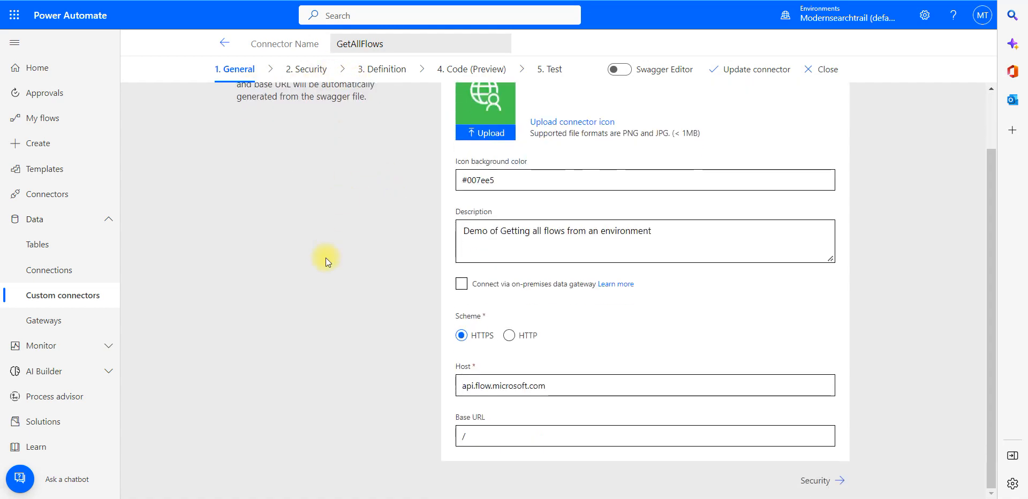
pyautogui.scroll(2, 325, 267)
pyautogui.scroll(1, 326, 272)
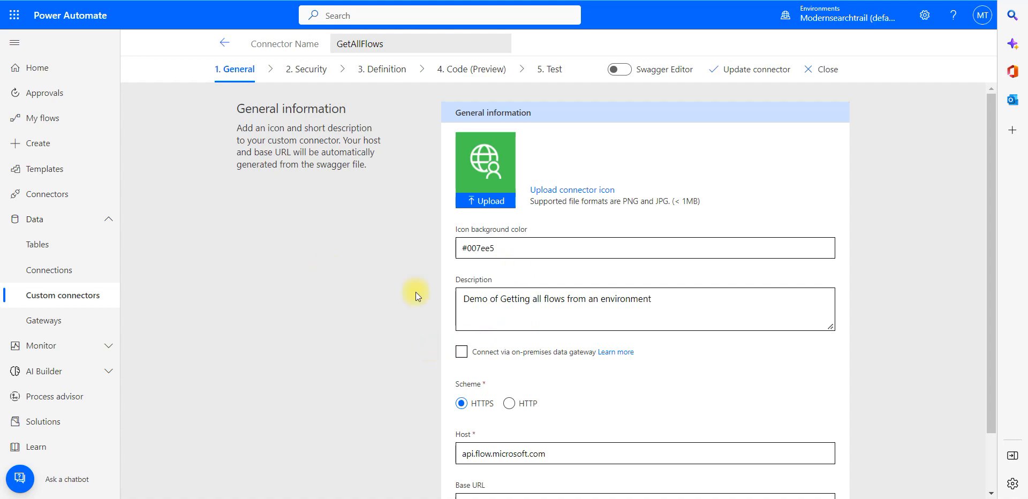
pyautogui.scroll(-2, 404, 329)
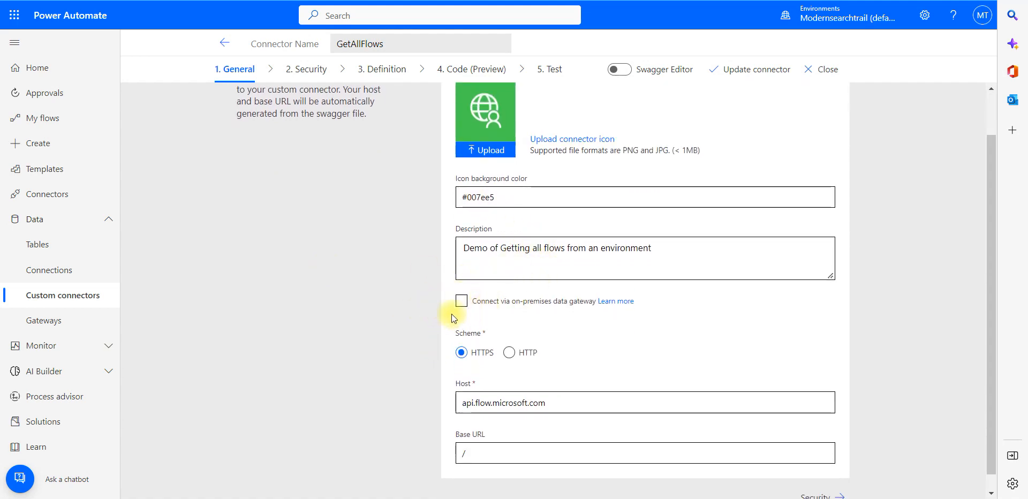
pyautogui.scroll(2, 433, 353)
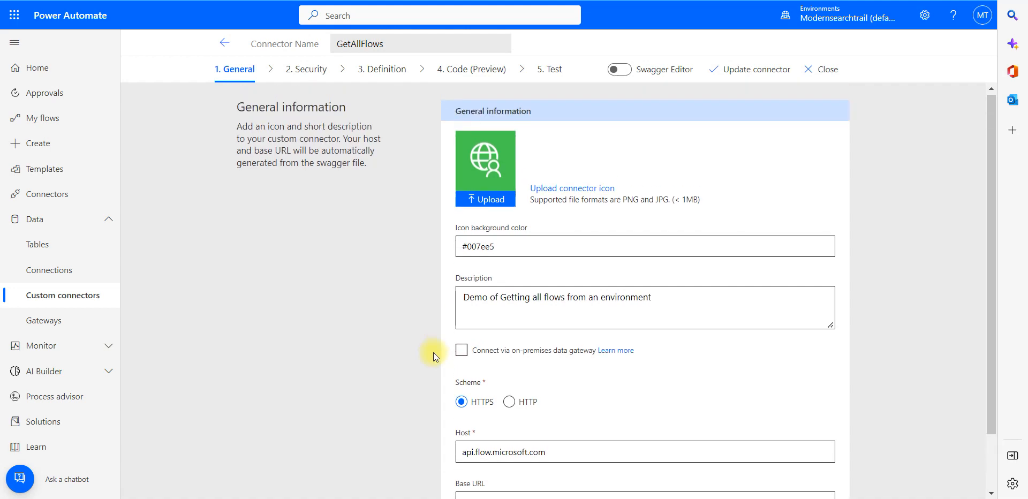
pyautogui.scroll(-1, 433, 353)
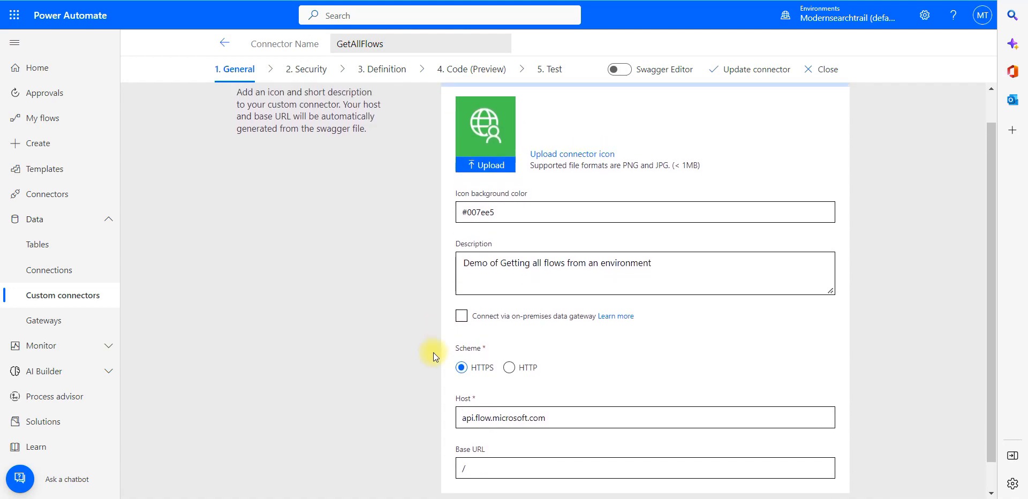
pyautogui.scroll(1, 434, 356)
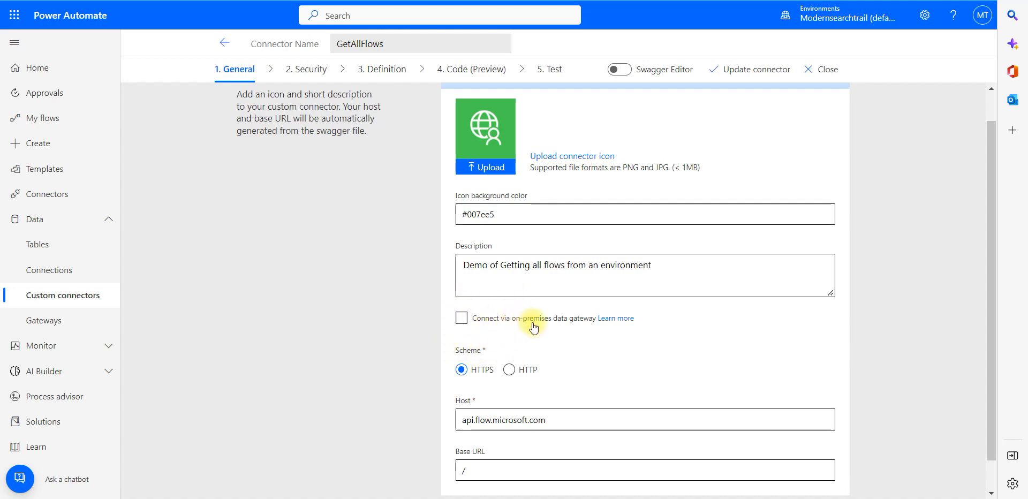
pyautogui.scroll(-1, 505, 343)
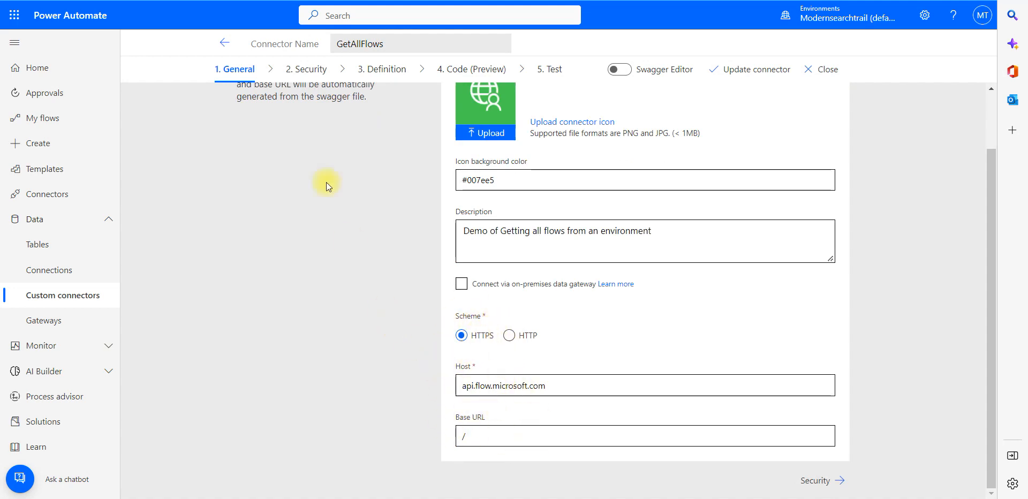
# Review the connector's Security settings, including the authentication type, identity provider, client credentials, resource URL and redirect URL.
pyautogui.click(300, 69)
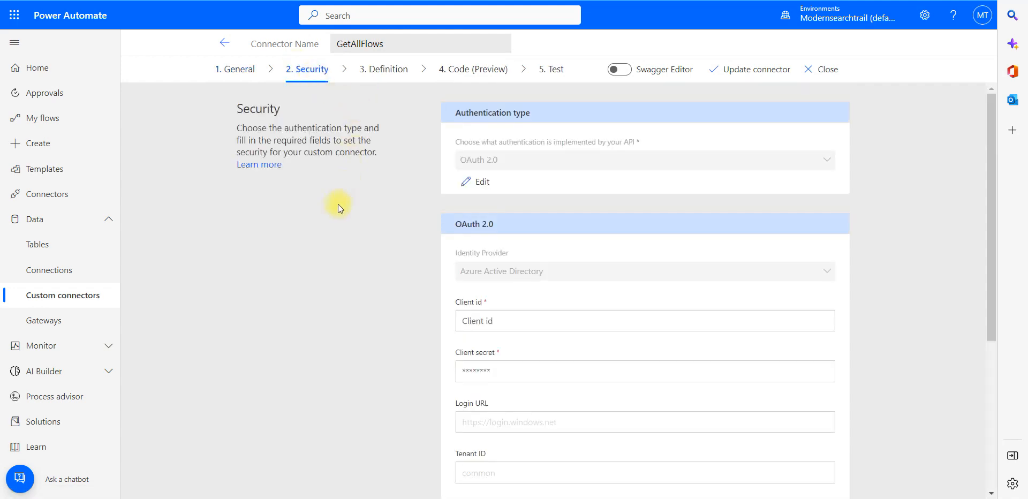
pyautogui.scroll(-1, 338, 207)
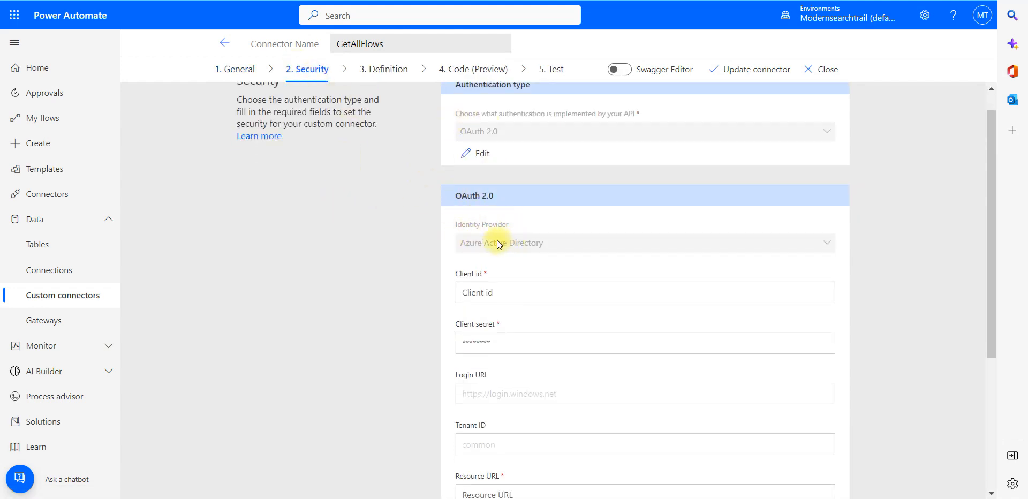
pyautogui.scroll(-3, 441, 247)
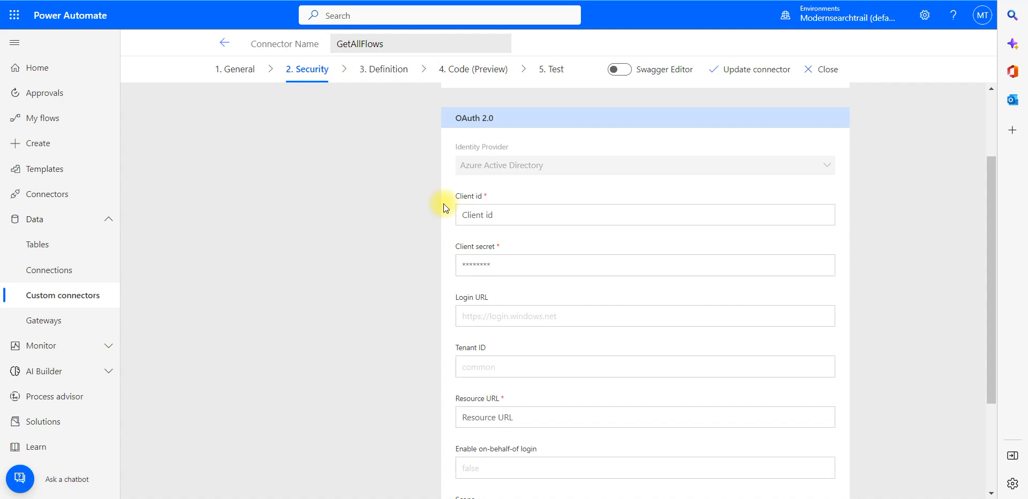
pyautogui.scroll(-4, 444, 207)
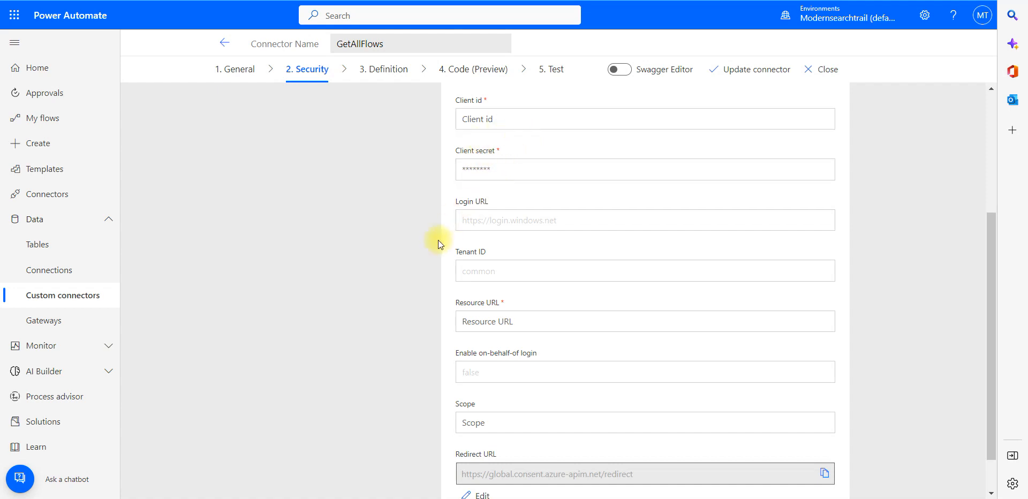
pyautogui.scroll(-2, 437, 241)
pyautogui.click(466, 273)
pyautogui.scroll(4, 466, 278)
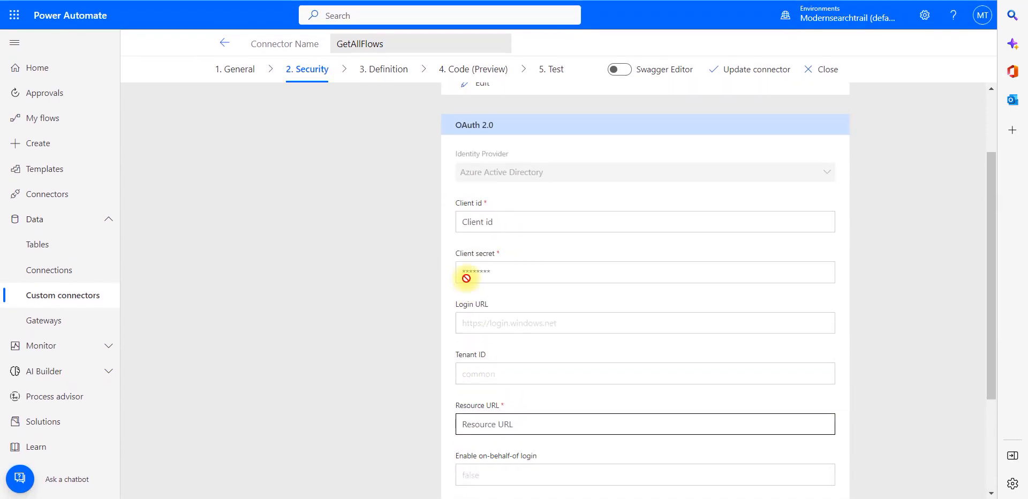
pyautogui.scroll(-5, 467, 279)
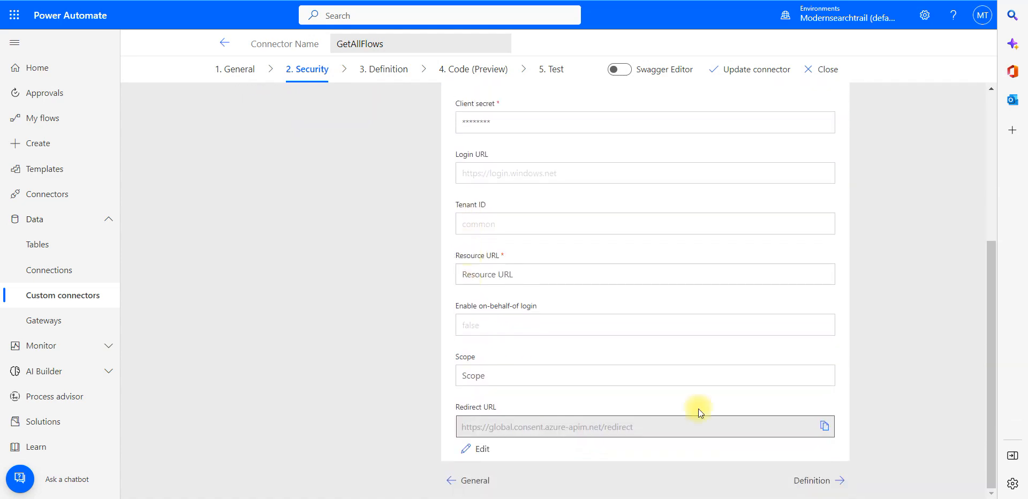
# Review the GetAllFLows action in the connector's Definition, covering its general details, request verb, URL, path and query parameters, response and validation.
pyautogui.click(806, 480)
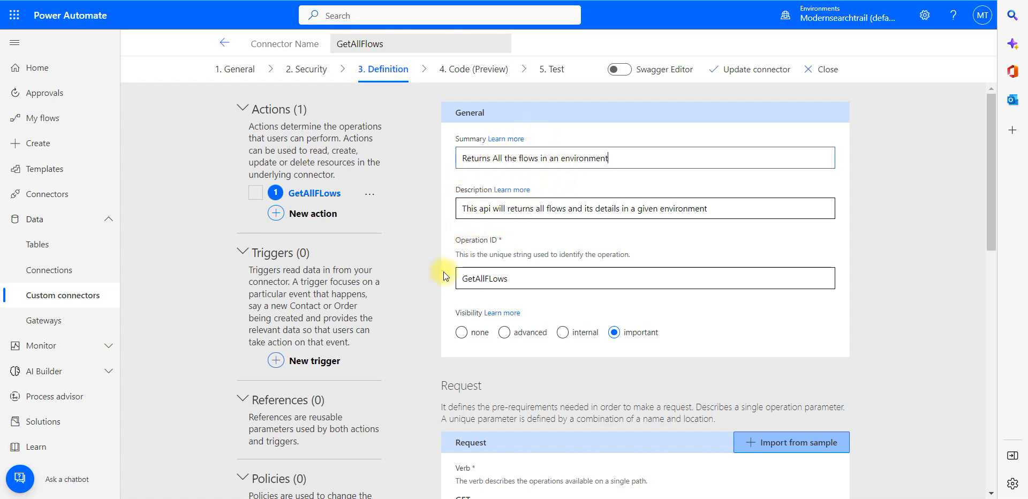
pyautogui.scroll(-1, 450, 264)
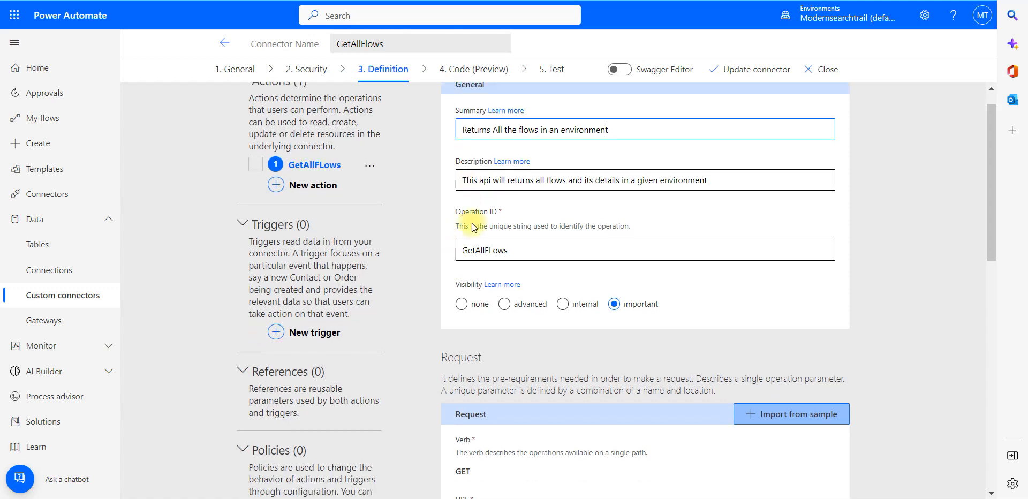
pyautogui.scroll(-3, 537, 313)
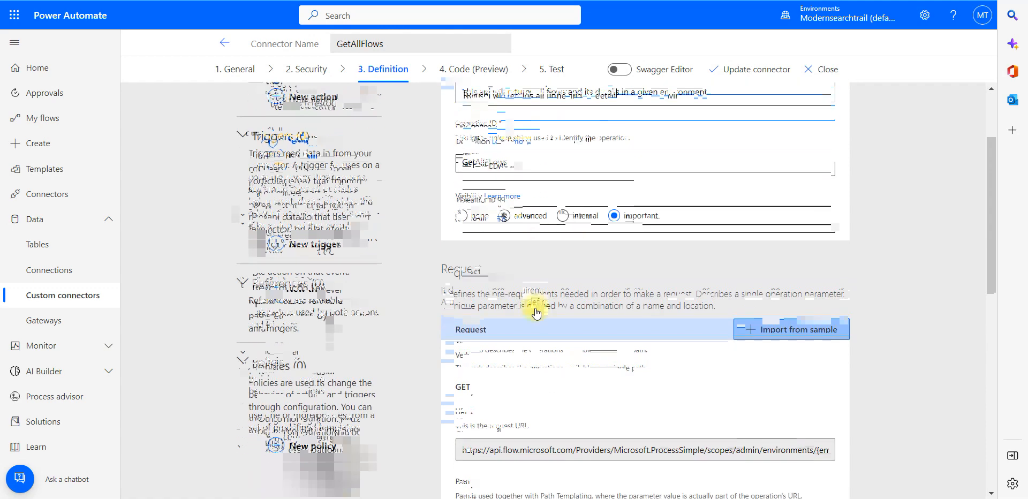
pyautogui.scroll(-3, 535, 307)
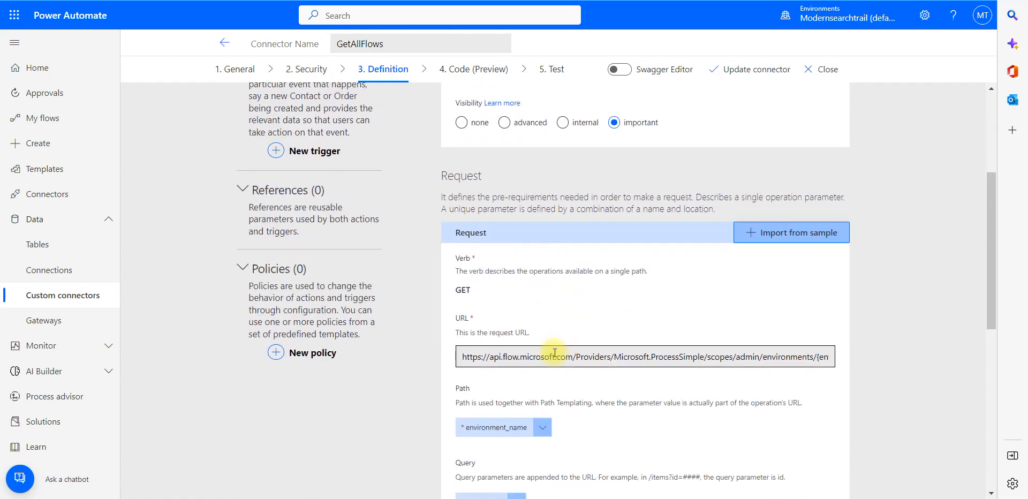
pyautogui.moveTo(557, 357); pyautogui.dragTo(847, 370)
pyautogui.click(797, 389)
pyautogui.scroll(-1, 797, 389)
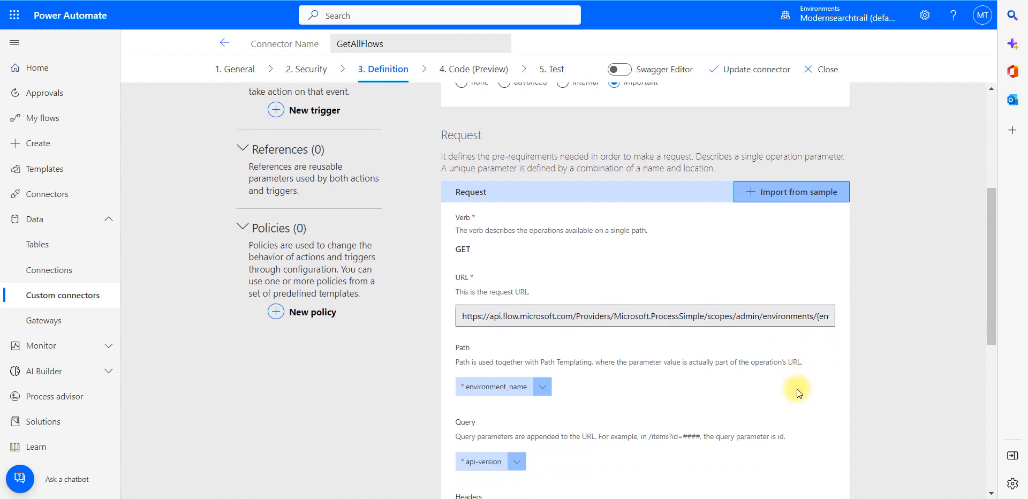
pyautogui.click(466, 249)
pyautogui.doubleClick(465, 249)
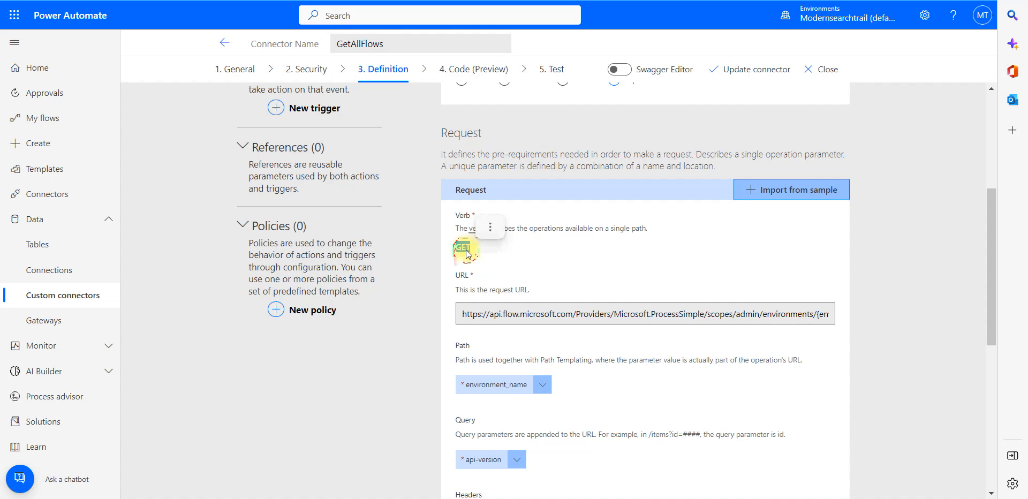
pyautogui.scroll(-1, 466, 250)
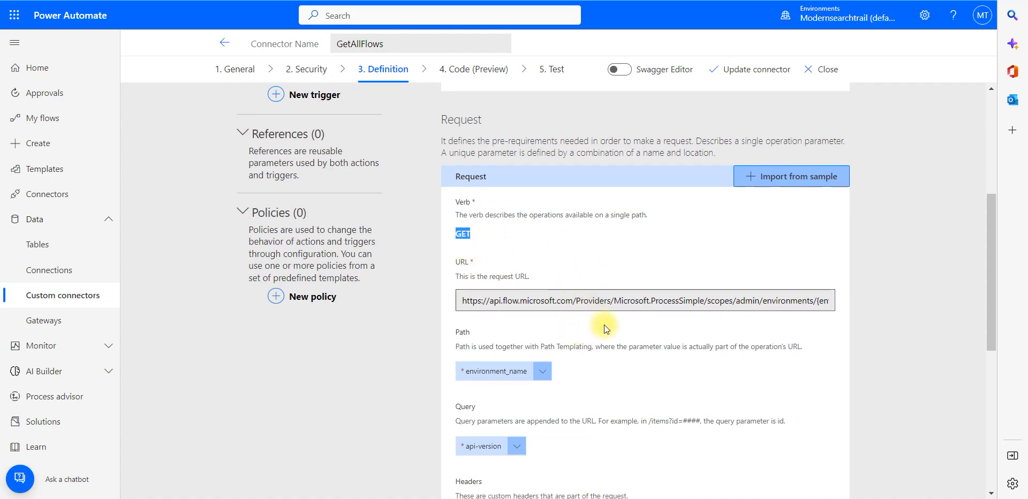
pyautogui.scroll(-7, 598, 353)
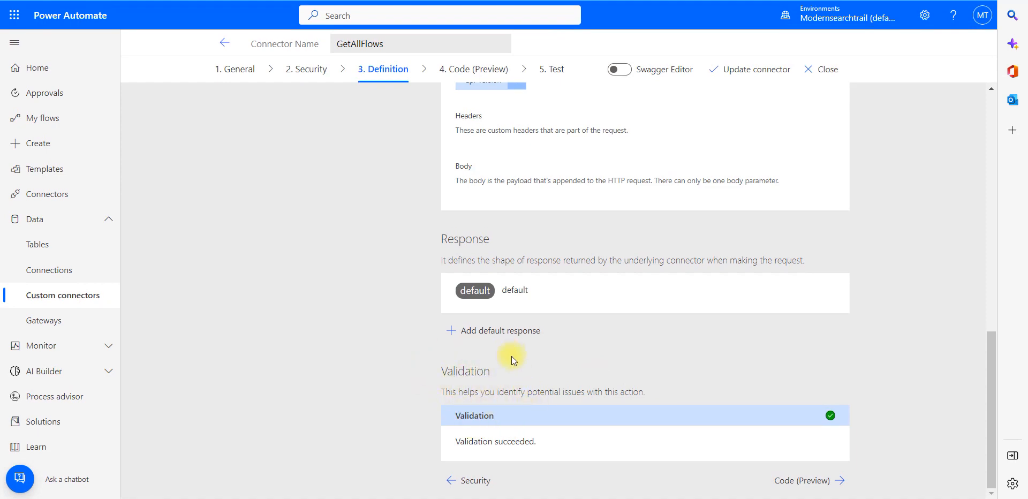
# View the connector's optional custom code step and return to the request part of its Definition.
pyautogui.click(480, 69)
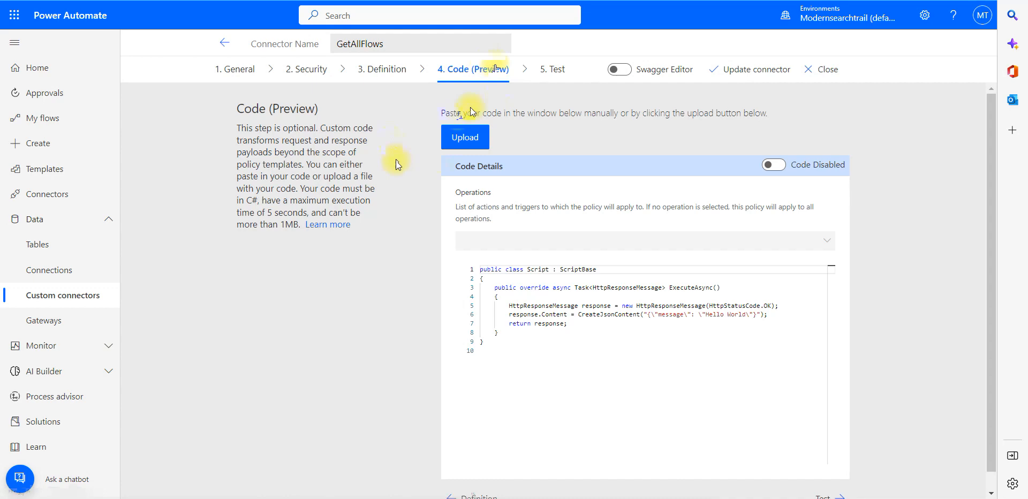
pyautogui.click(379, 77)
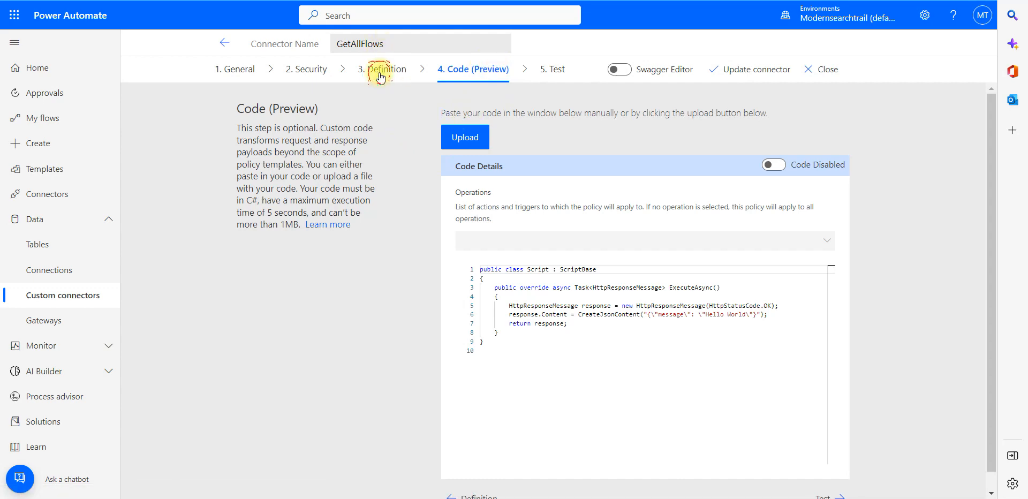
pyautogui.scroll(-4, 504, 250)
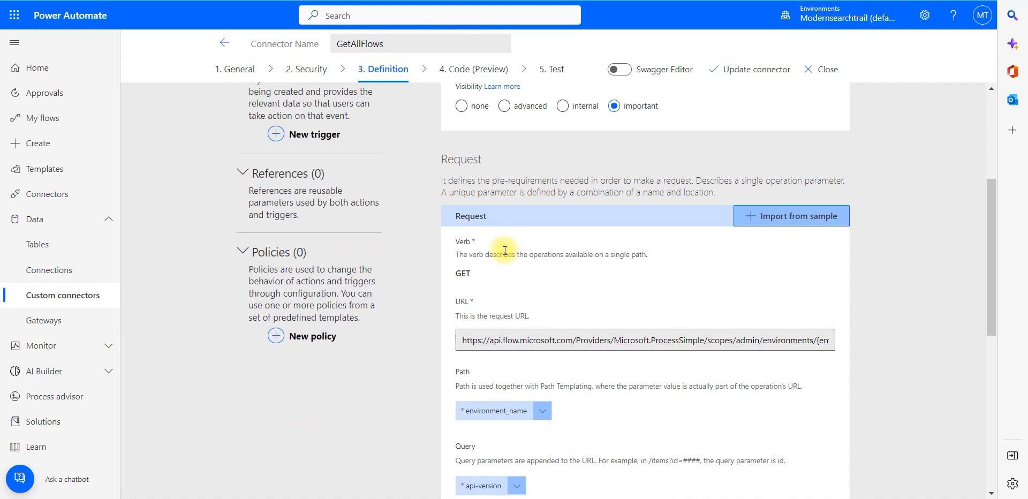
pyautogui.scroll(-1, 505, 250)
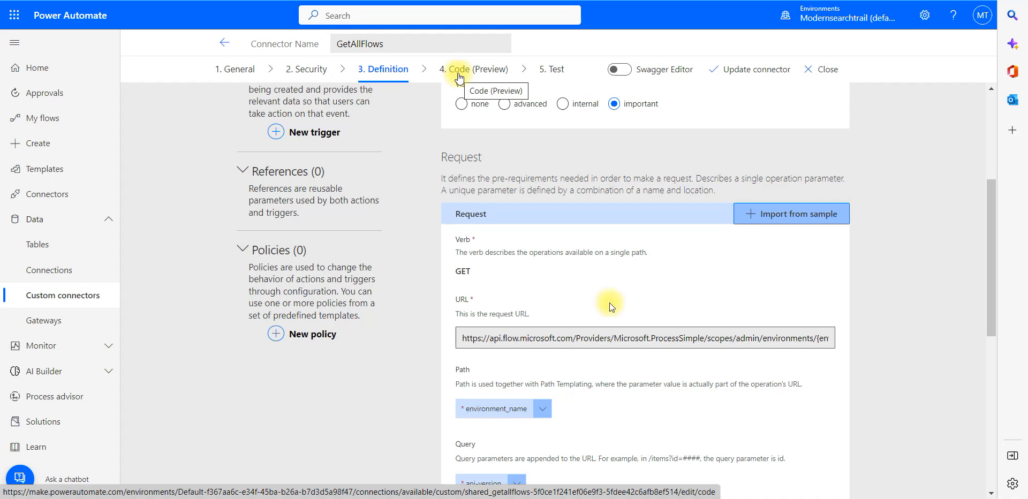
# Test the GetAllFLows operation with environment_name set to the default environment's ID from the page URL and api-version 2016-11-01-beta.
pyautogui.click(549, 68)
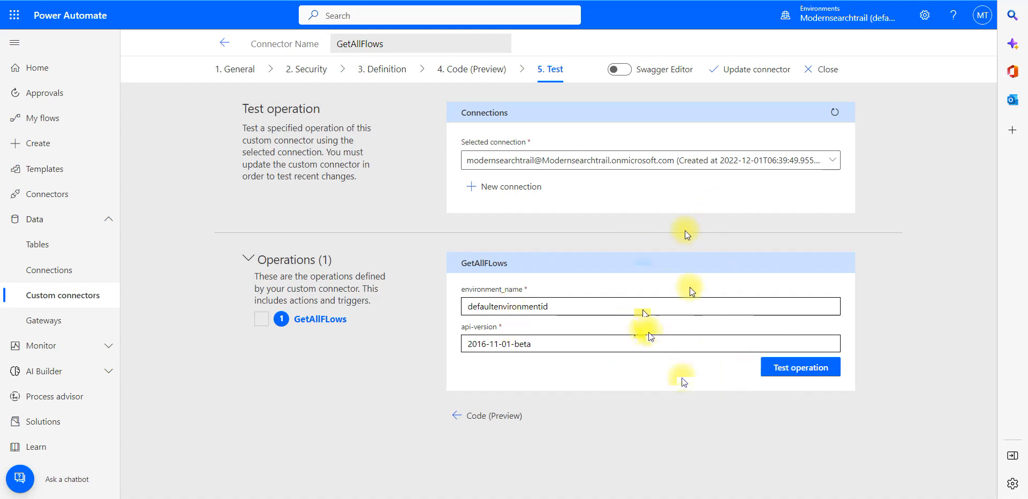
pyautogui.doubleClick(529, 309)
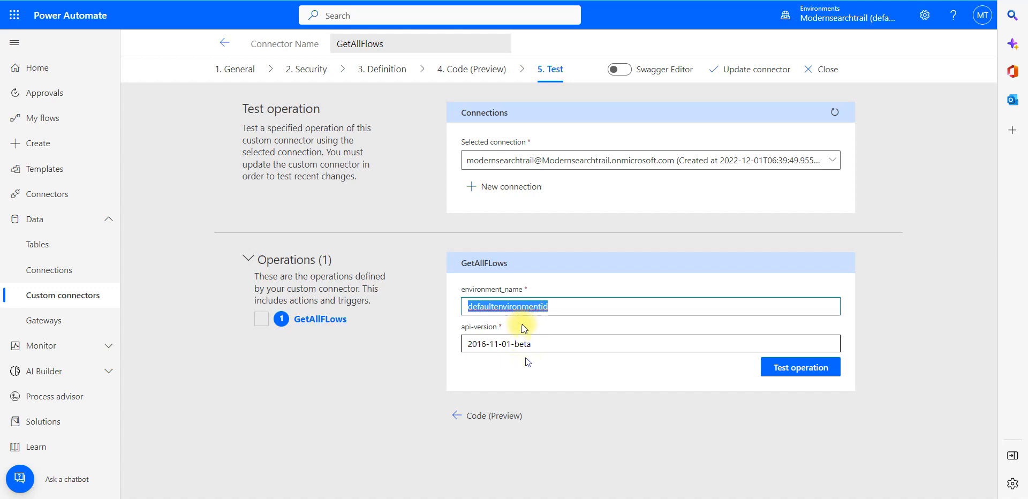
pyautogui.click(505, 0)
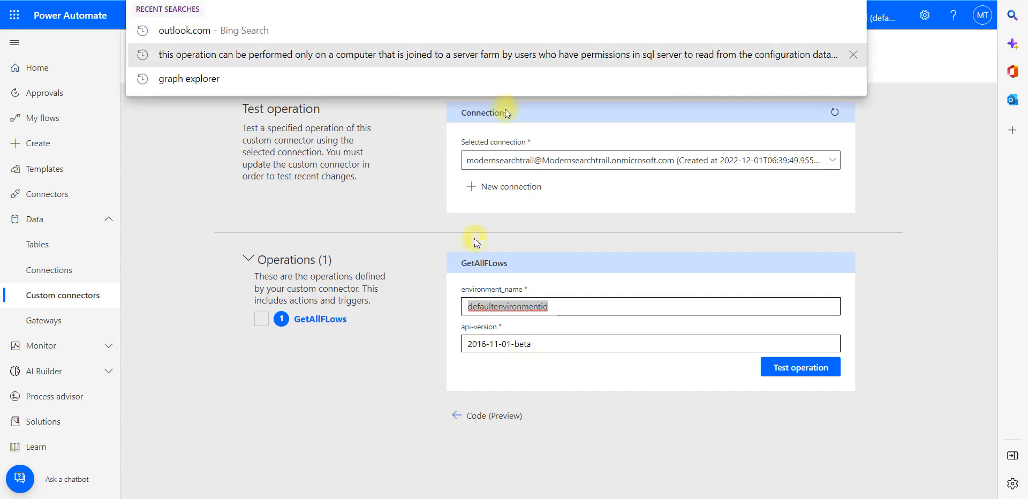
pyautogui.click(449, 339)
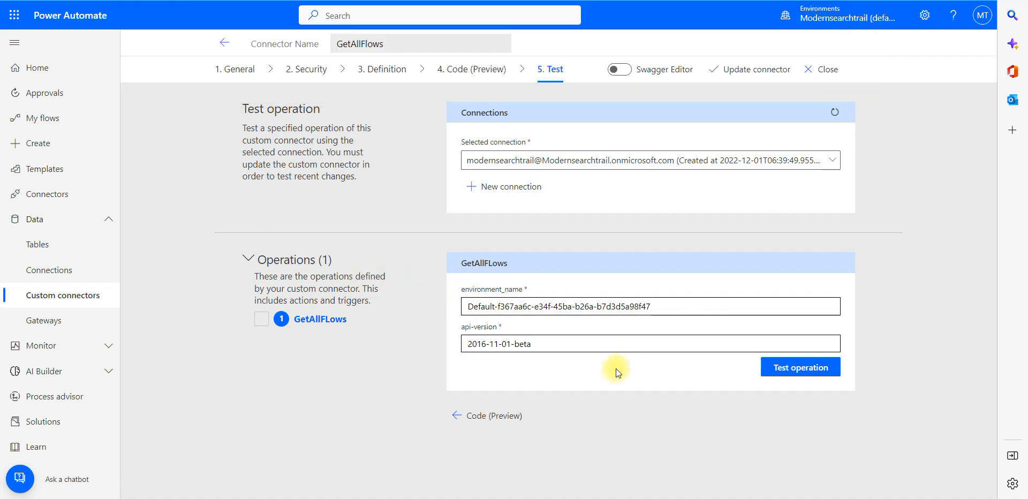
pyautogui.click(772, 368)
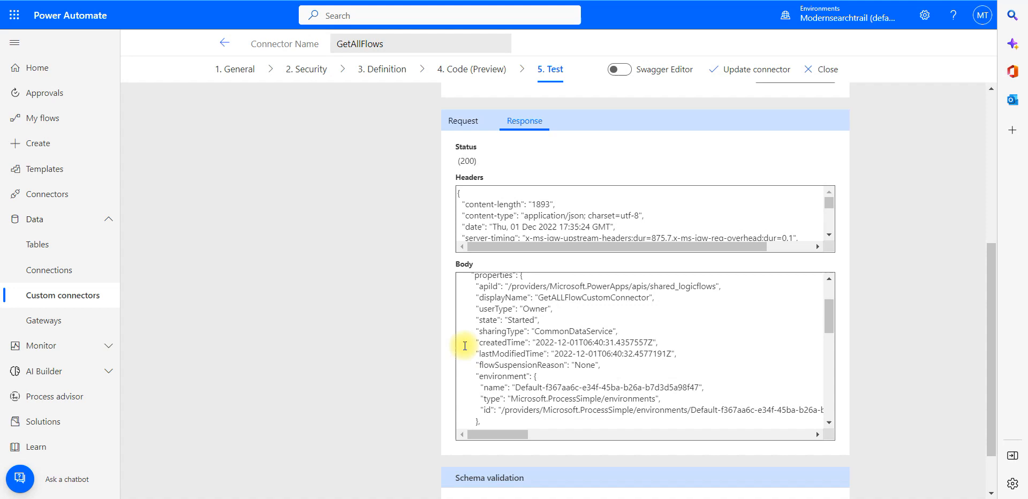
# Examine the test operation's response body, including the flow properties, triggers, actions and workflowEntityId, and the schema validation section.
pyautogui.scroll(-3, 465, 345)
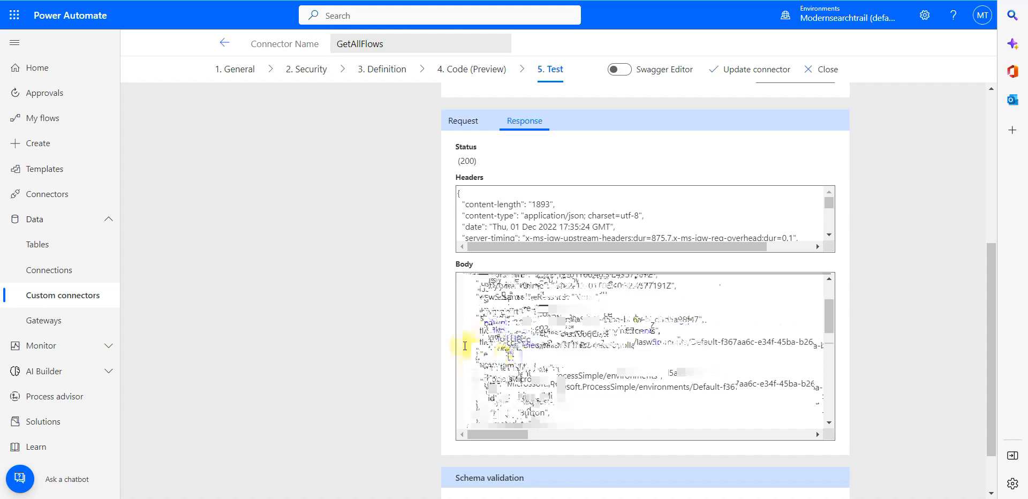
pyautogui.scroll(1, 464, 346)
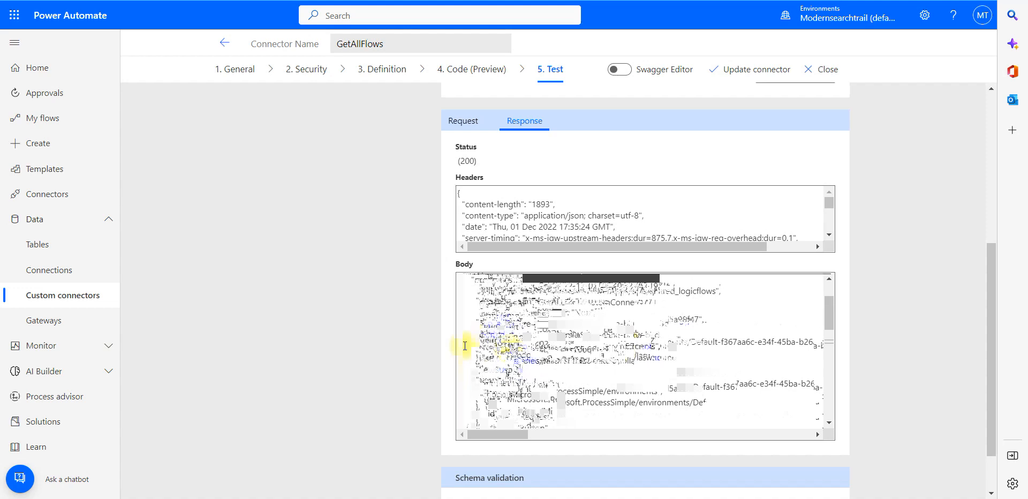
pyautogui.scroll(-3, 464, 346)
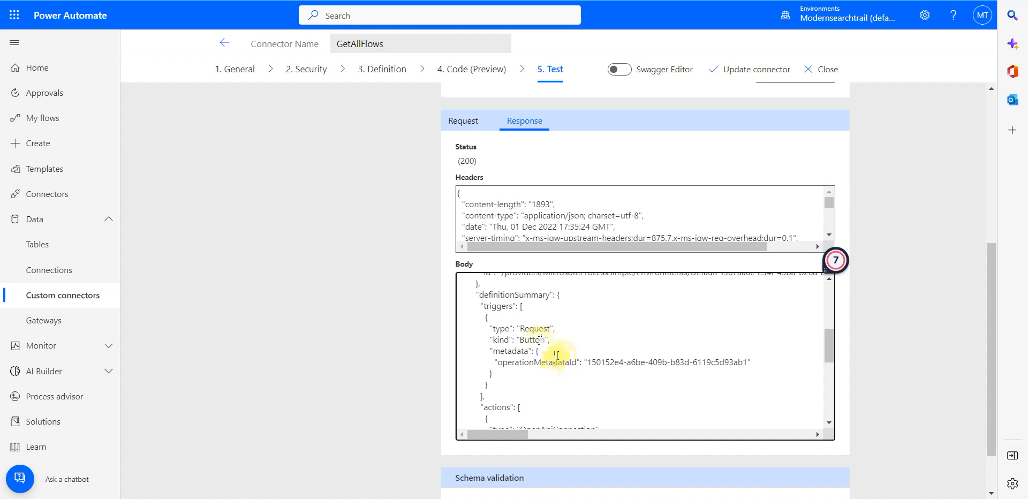
pyautogui.scroll(-5, 557, 355)
pyautogui.doubleClick(505, 355)
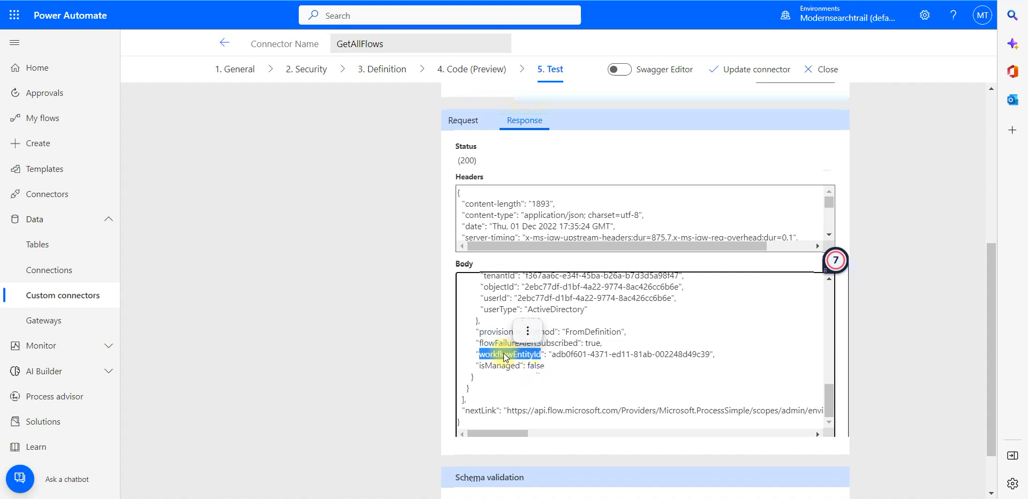
pyautogui.scroll(-1, 444, 286)
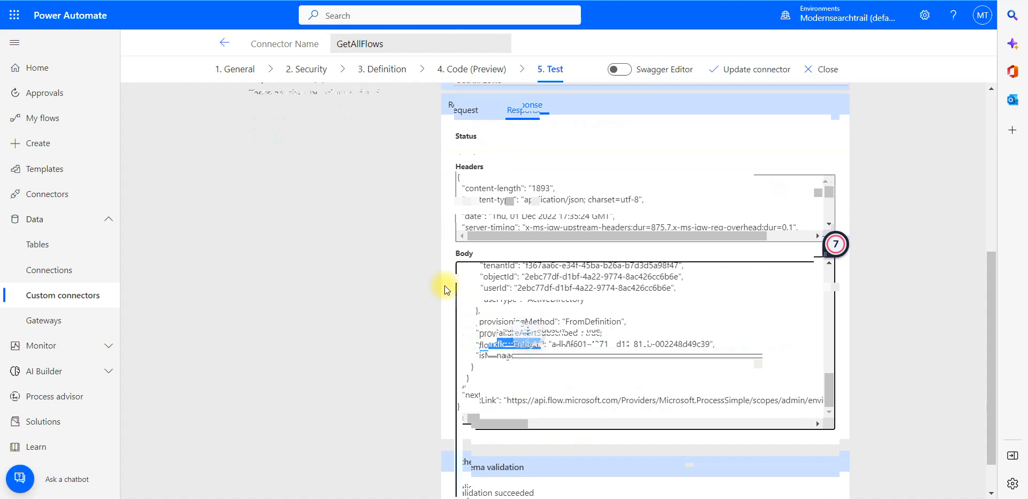
# Examine the connector's YAML definition in the Swagger Editor and compare it with the annotated sample definition.
pyautogui.click(623, 70)
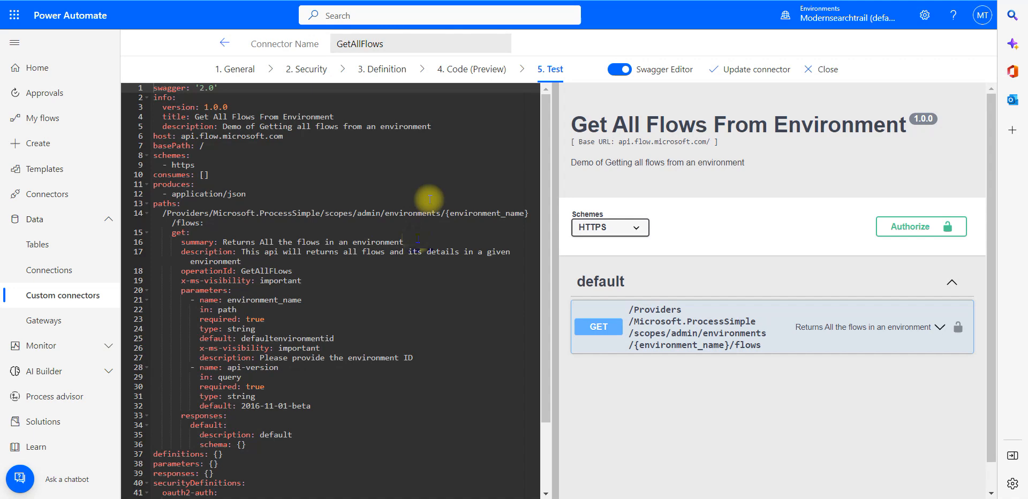
pyautogui.click(365, 324)
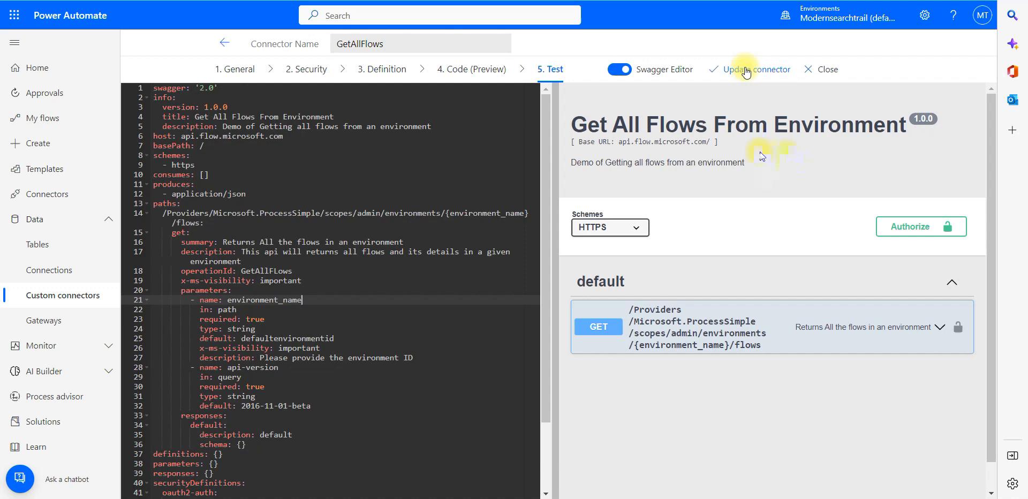
pyautogui.click(450, 173)
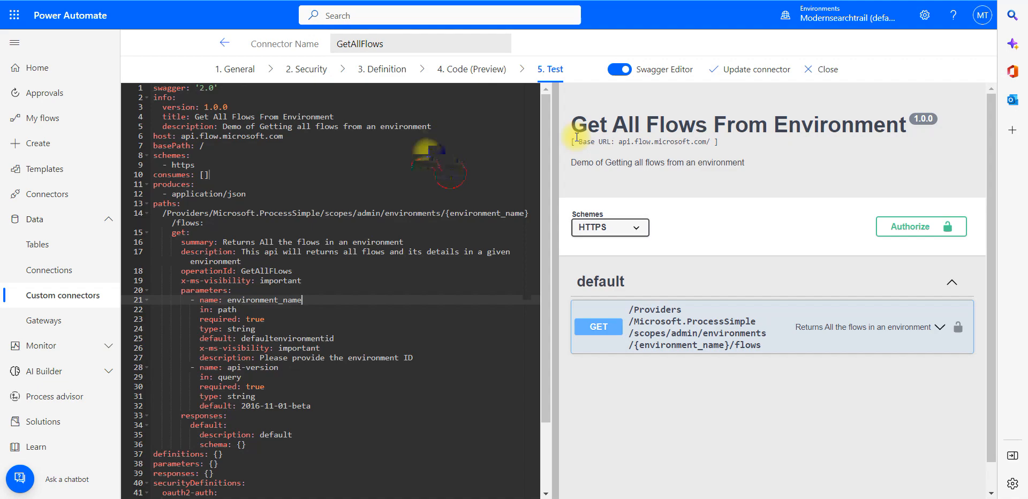
pyautogui.click(444, 127)
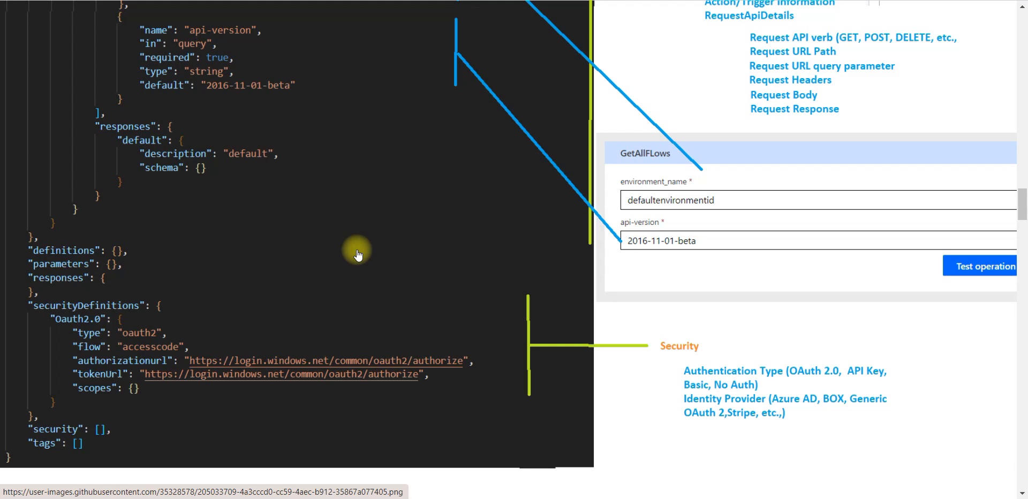
pyautogui.scroll(8, 359, 255)
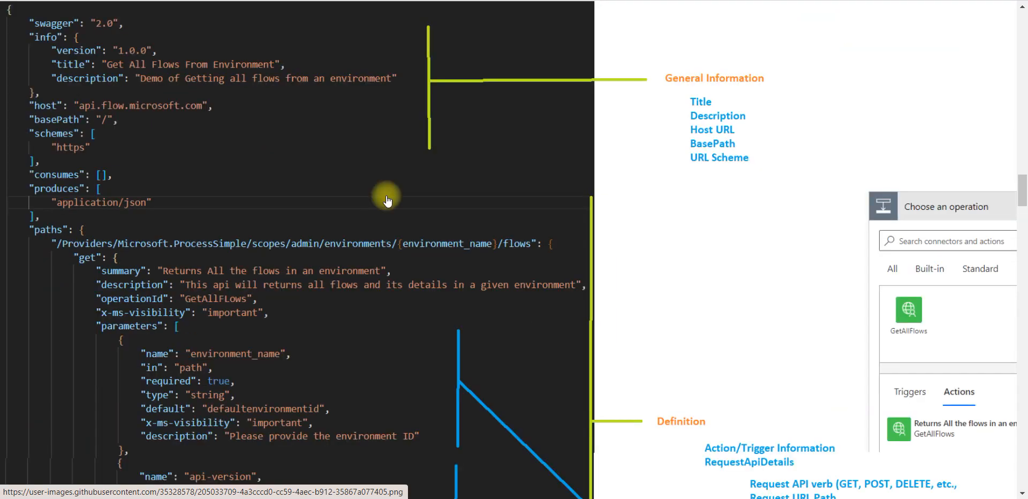